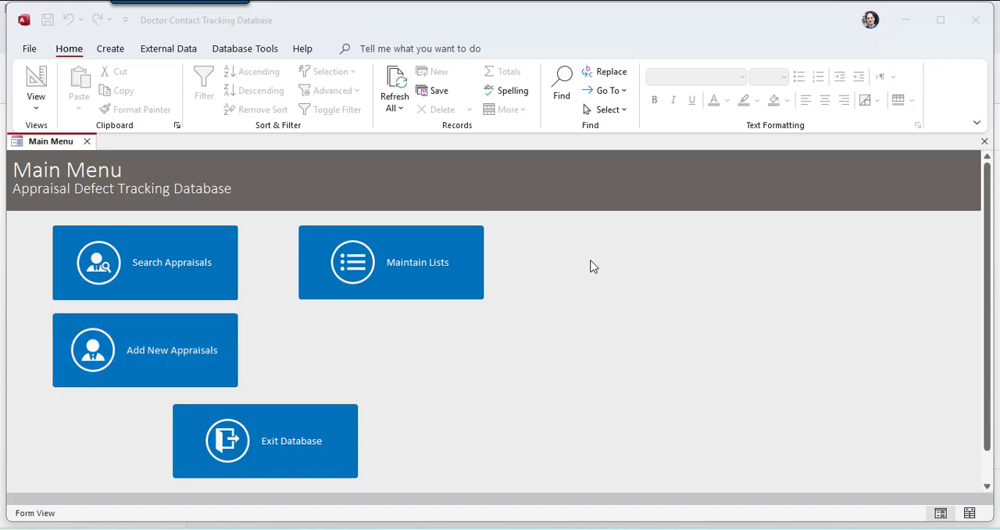
Step: Open list maintenance and look through the lookup lists from Address Type down to Service Type
{"action": "left_click", "coordinate": [436, 261]}
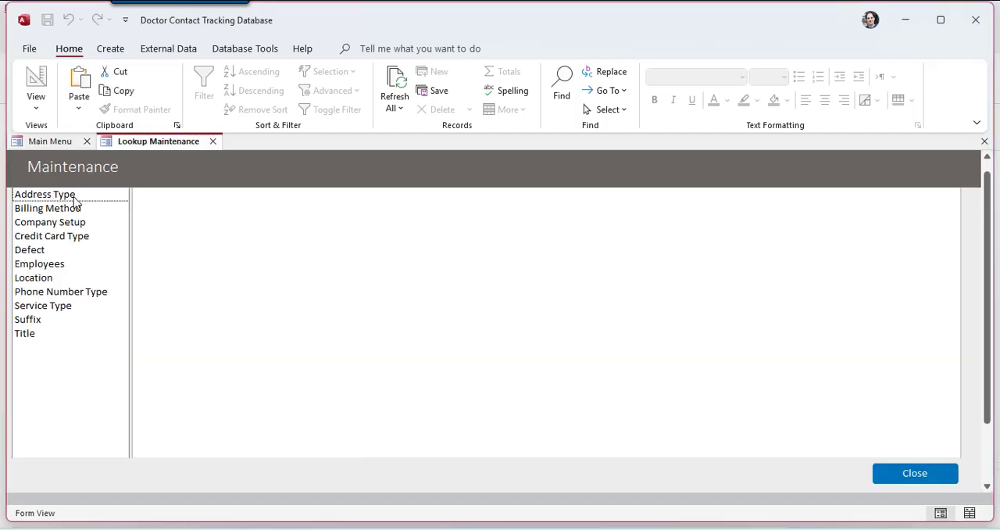
{"action": "left_click", "coordinate": [69, 195]}
{"action": "left_click", "coordinate": [69, 211]}
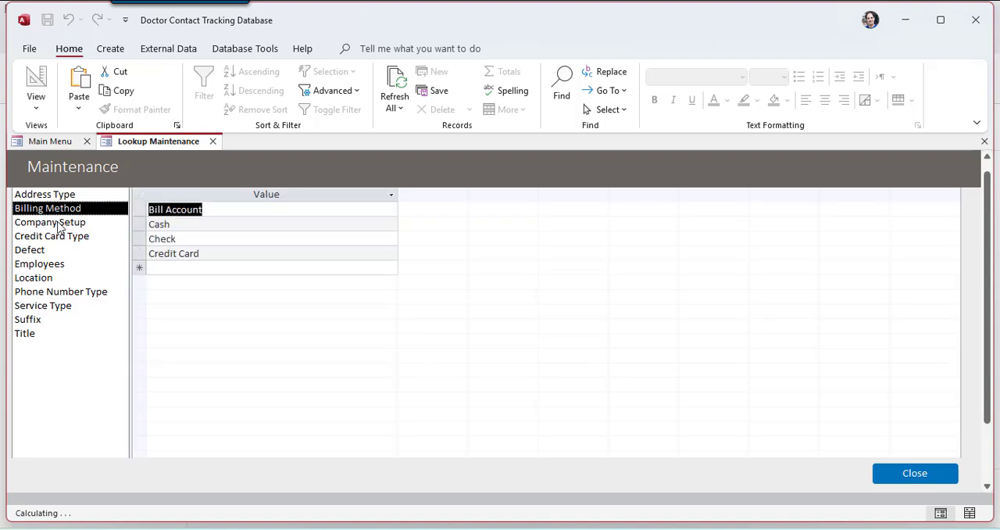
{"action": "left_click", "coordinate": [59, 223]}
{"action": "left_click", "coordinate": [47, 236]}
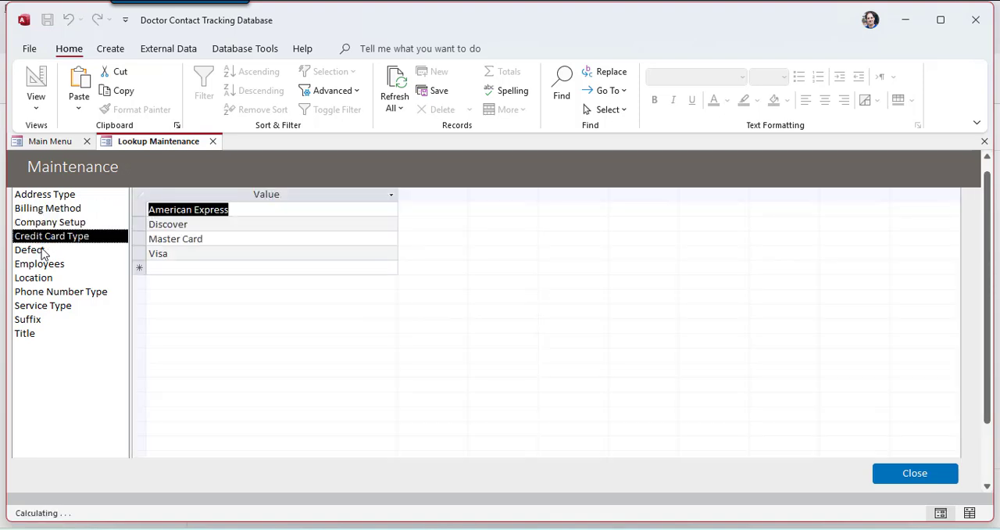
{"action": "left_click", "coordinate": [43, 250]}
{"action": "left_click", "coordinate": [37, 278]}
{"action": "left_click", "coordinate": [31, 293]}
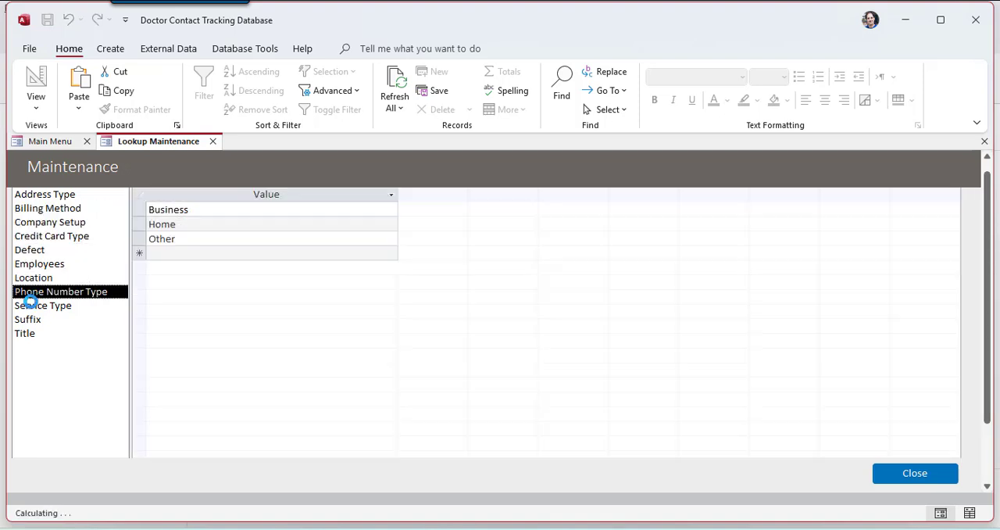
{"action": "left_click", "coordinate": [31, 306]}
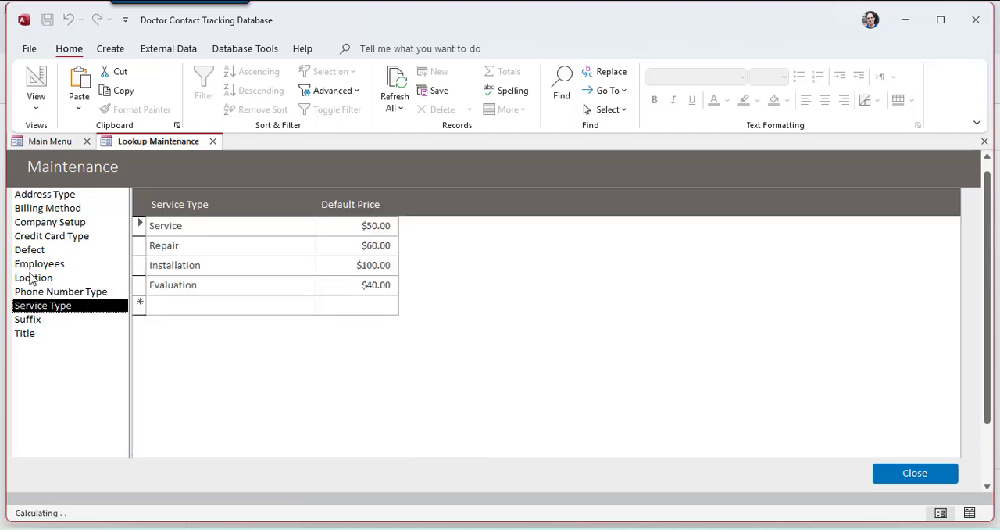
Step: Review the Credit Card Type, Employees, Company Setup and Billing Method lists, selecting all of the Billing Method records
{"action": "left_click", "coordinate": [43, 238]}
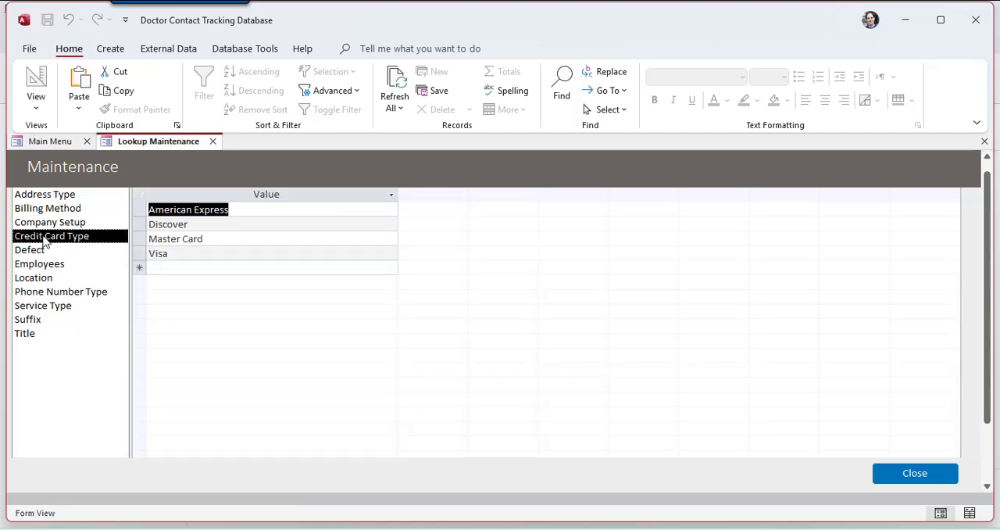
{"action": "left_click", "coordinate": [41, 264]}
{"action": "left_click", "coordinate": [45, 222]}
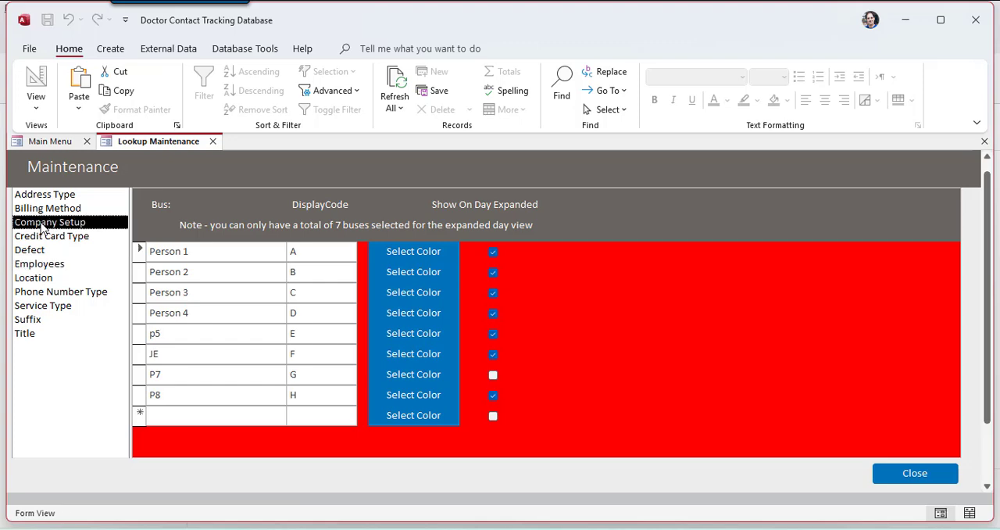
{"action": "left_click", "coordinate": [48, 208]}
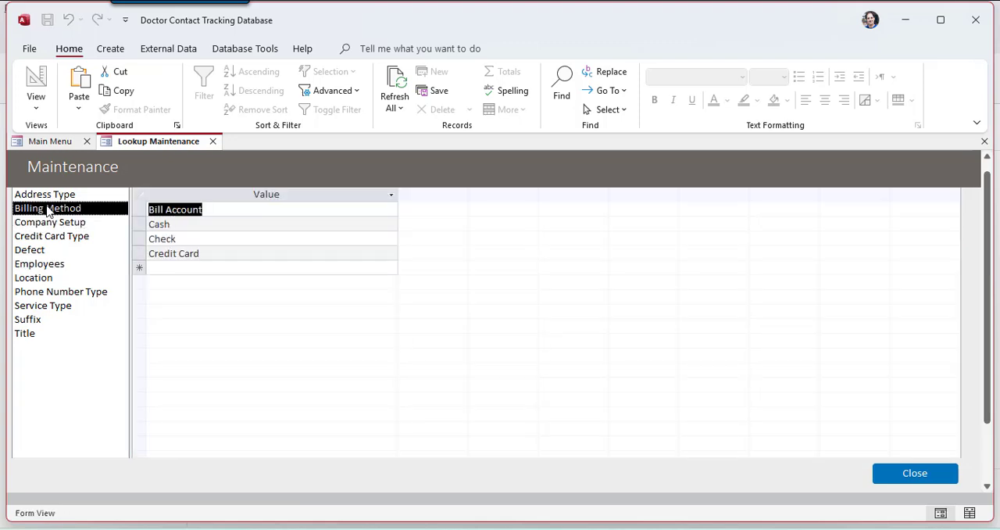
{"action": "left_click", "coordinate": [219, 207]}
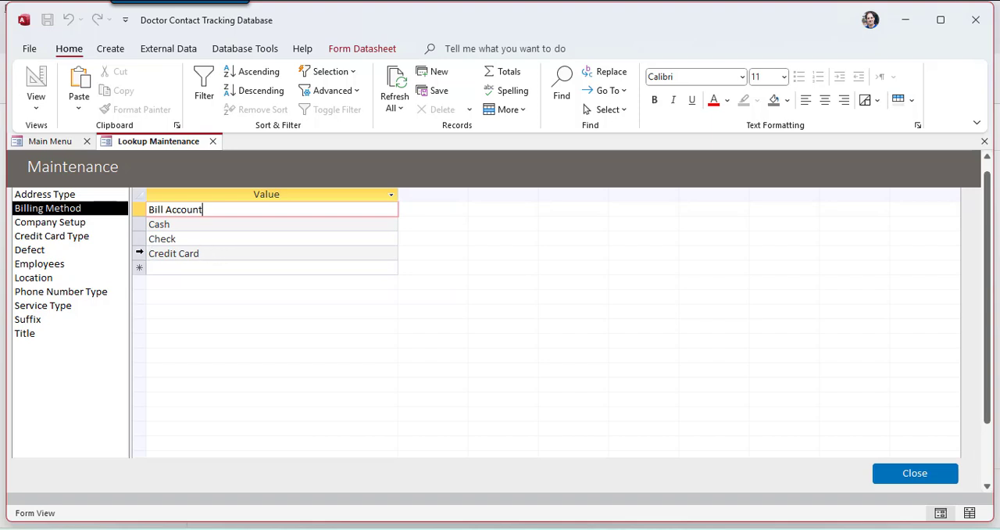
{"action": "left_click_drag", "start_coordinate": [139, 253], "coordinate": [139, 208]}
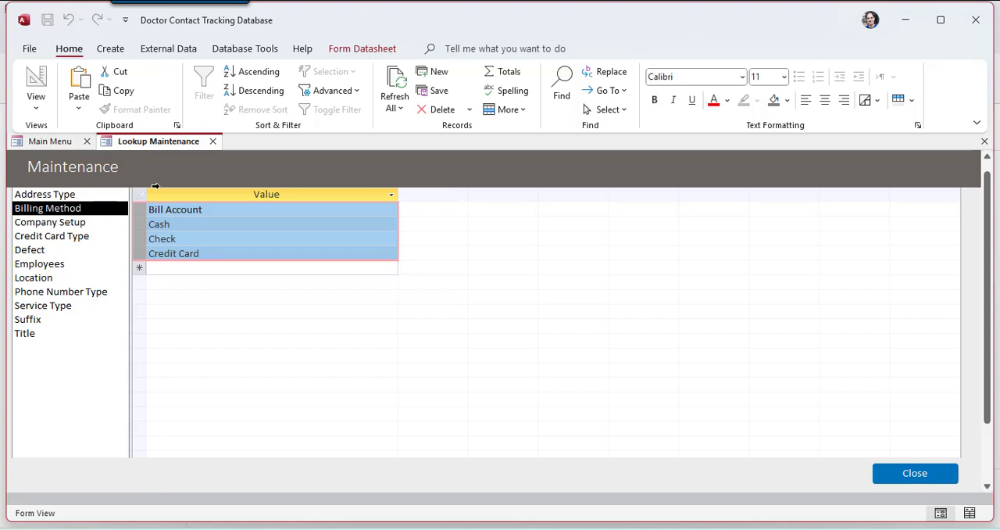
Step: Examine the Credit Card Type list, the Company Setup details and the Title list, and close list maintenance
{"action": "left_click", "coordinate": [64, 237]}
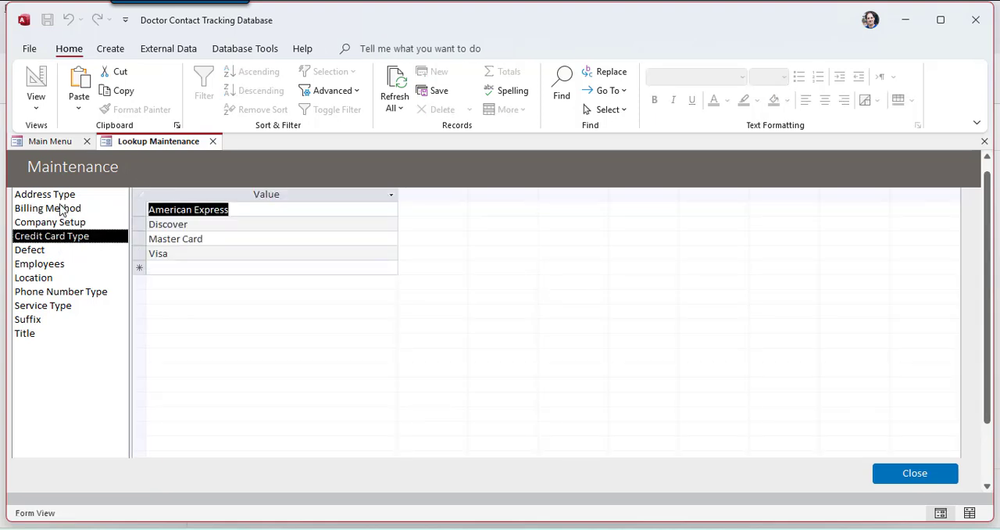
{"action": "left_click", "coordinate": [67, 223]}
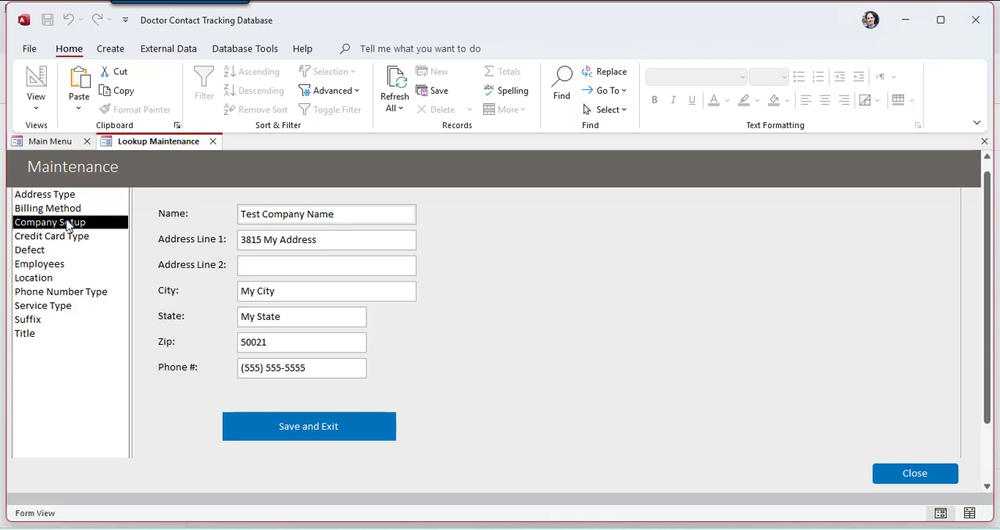
{"action": "left_click", "coordinate": [62, 336]}
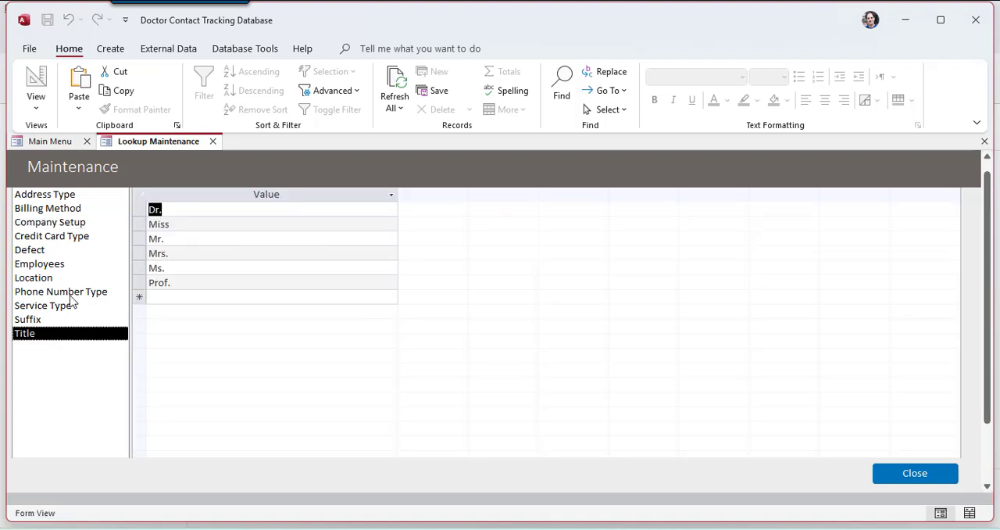
{"action": "left_click", "coordinate": [916, 473]}
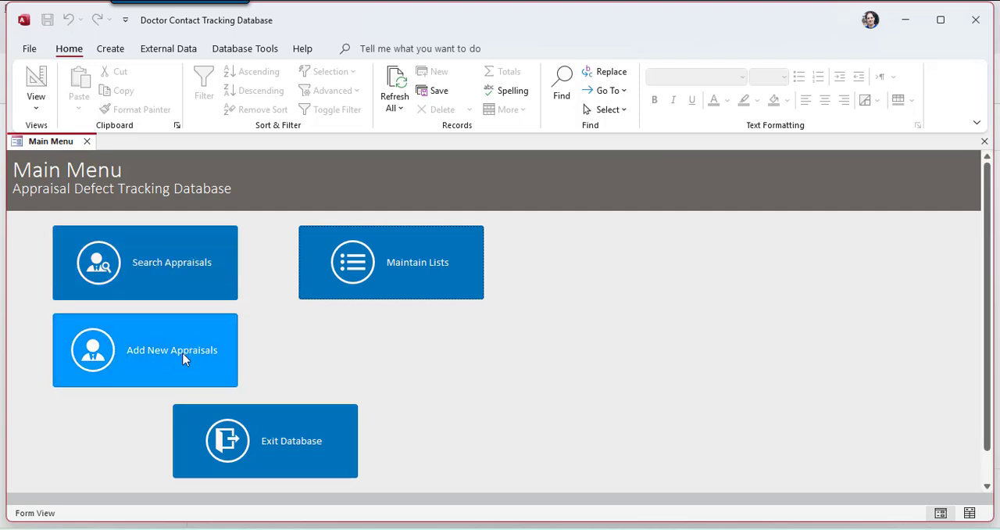
Step: Start a new appraisal record with the title Mr., the contact's first and last name, and the job title Head Appraiser
{"action": "left_click", "coordinate": [183, 359]}
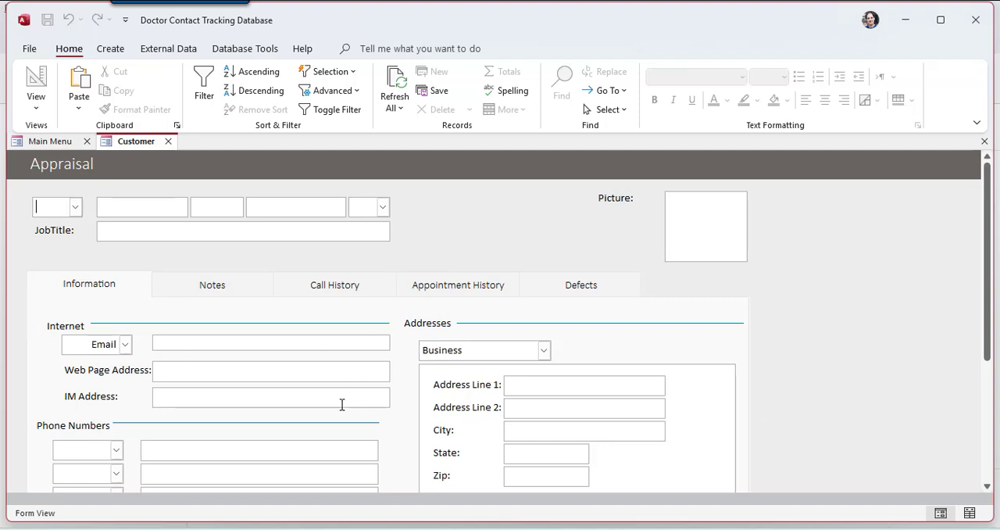
{"action": "scroll", "coordinate": [341, 406], "scroll_direction": "down", "scroll_amount": 3}
{"action": "scroll", "coordinate": [342, 406], "scroll_direction": "up", "scroll_amount": 3}
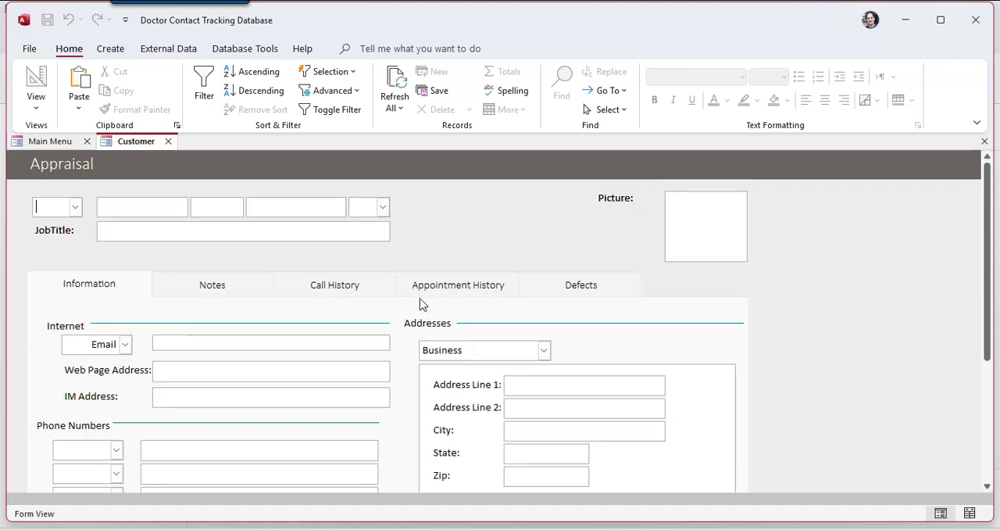
{"action": "key", "text": "Tab"}
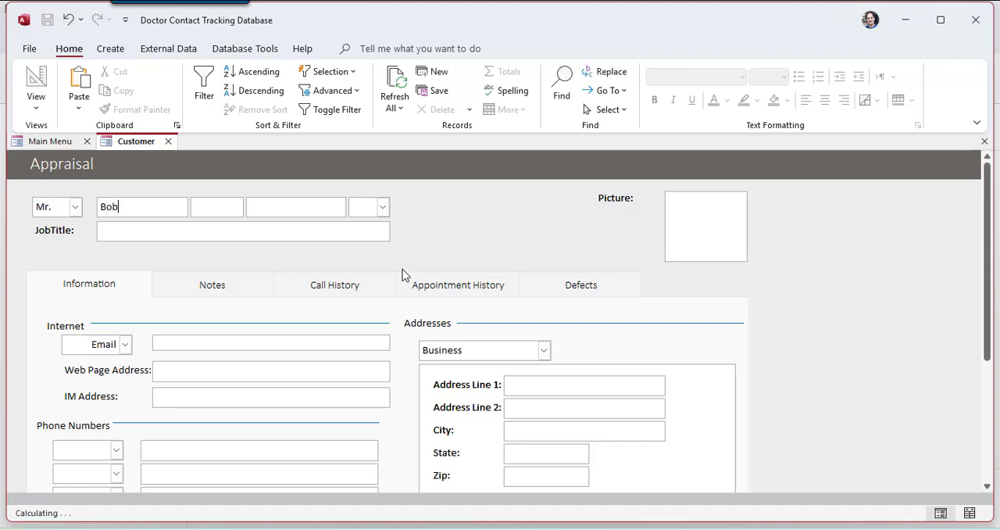
{"action": "key", "text": "Tab"}
{"action": "key", "text": "Tab"}
{"action": "key", "text": "Tab"}
{"action": "key", "text": "Tab"}
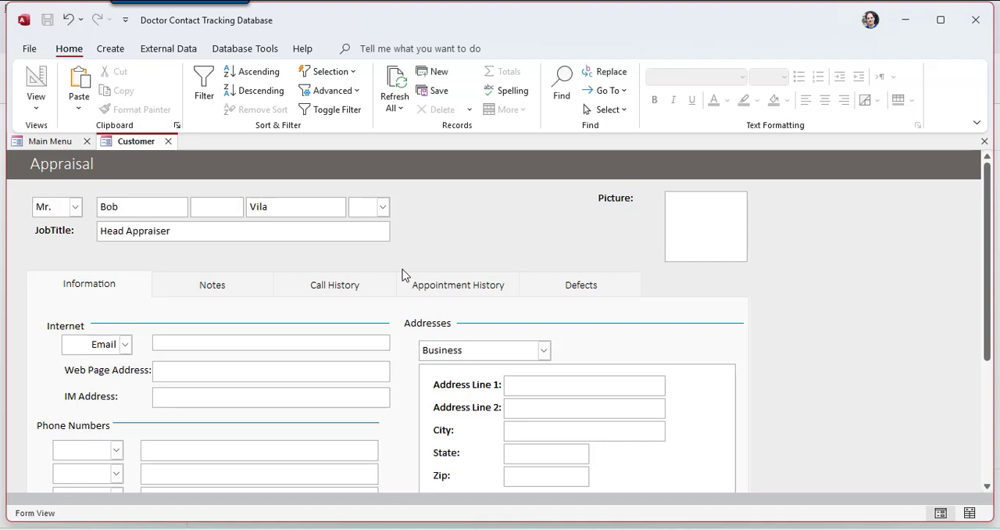
{"action": "left_click", "coordinate": [214, 342]}
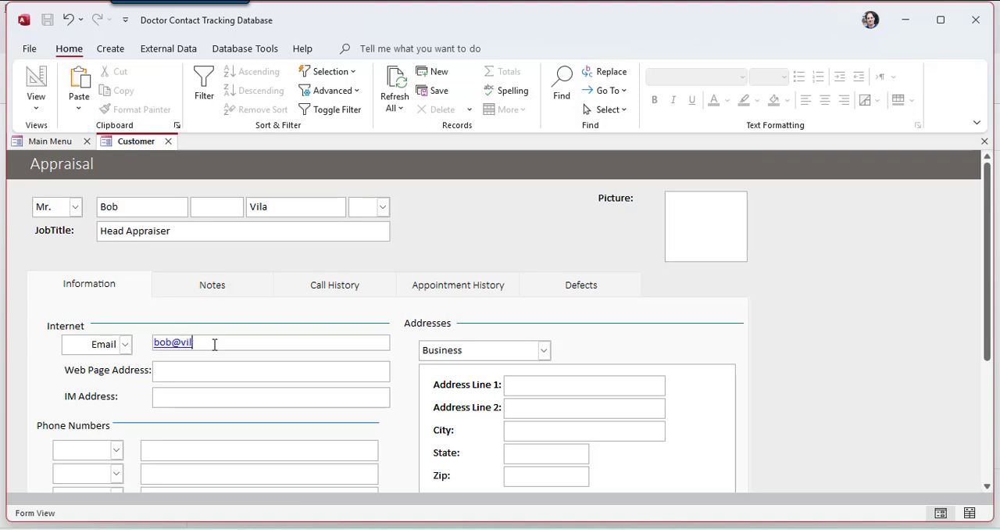
{"action": "left_click", "coordinate": [229, 370]}
{"action": "type", "text": "www.vila.com"}
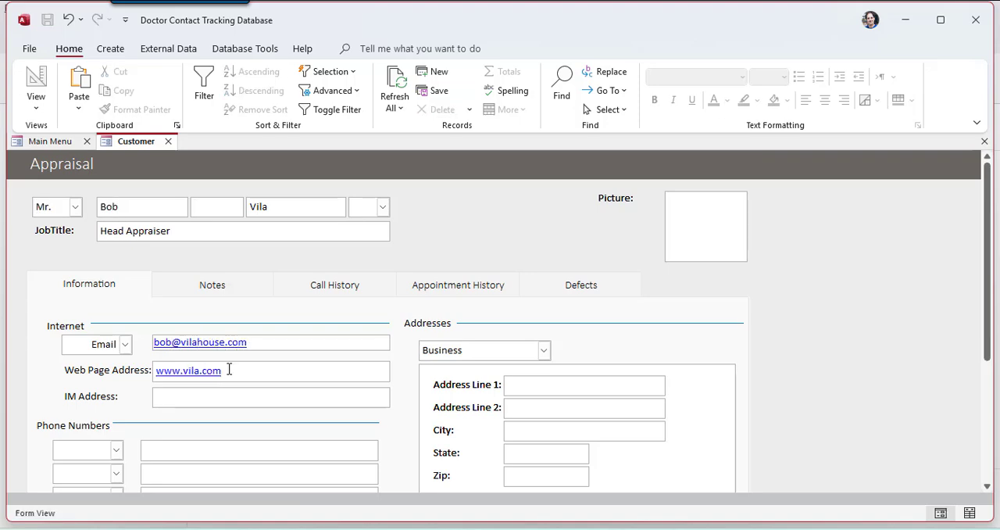
Step: Add a phone number of type Business for the contact
{"action": "scroll", "coordinate": [229, 369], "scroll_direction": "down", "scroll_amount": 1}
{"action": "left_click", "coordinate": [117, 380]}
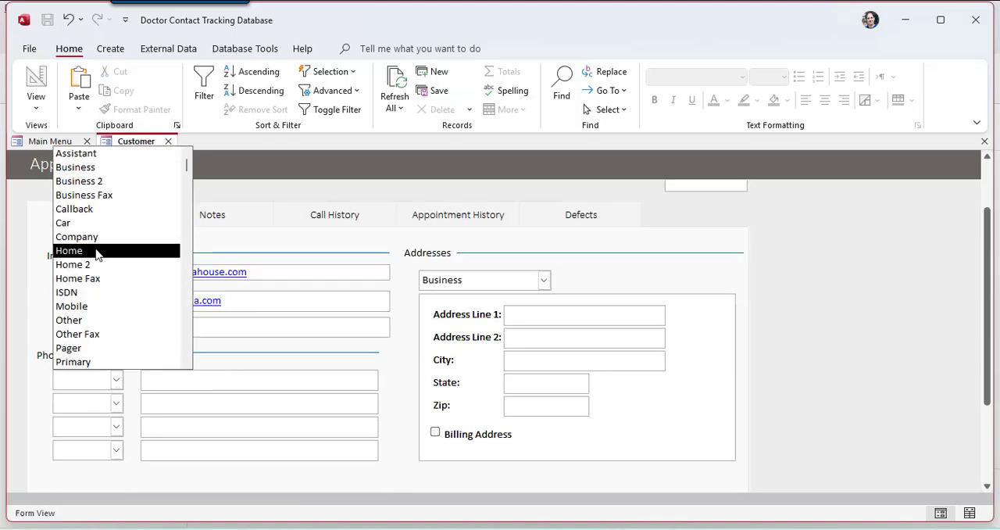
{"action": "left_click", "coordinate": [98, 173]}
{"action": "left_click", "coordinate": [169, 379]}
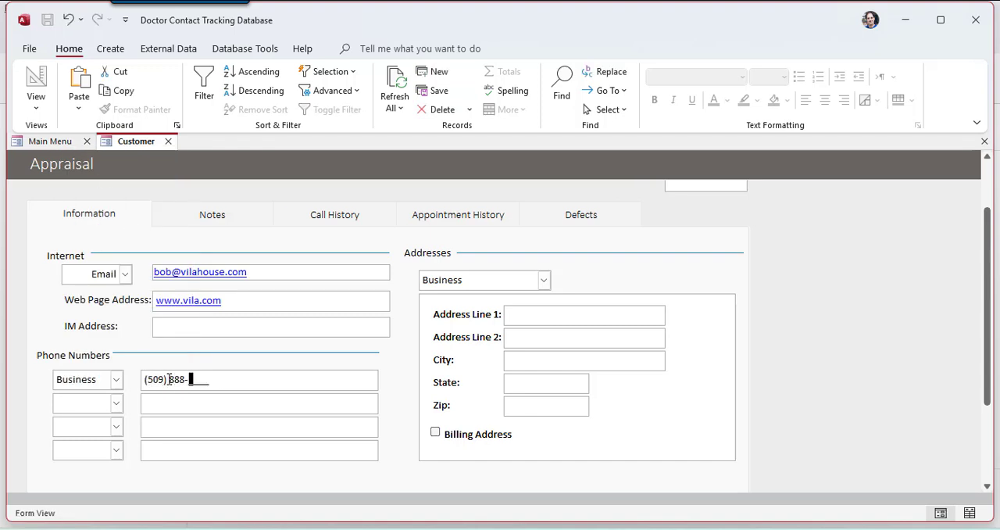
Step: Enter the contact's business street address, city, state and zip code, and mark it as the billing address
{"action": "left_click", "coordinate": [519, 313]}
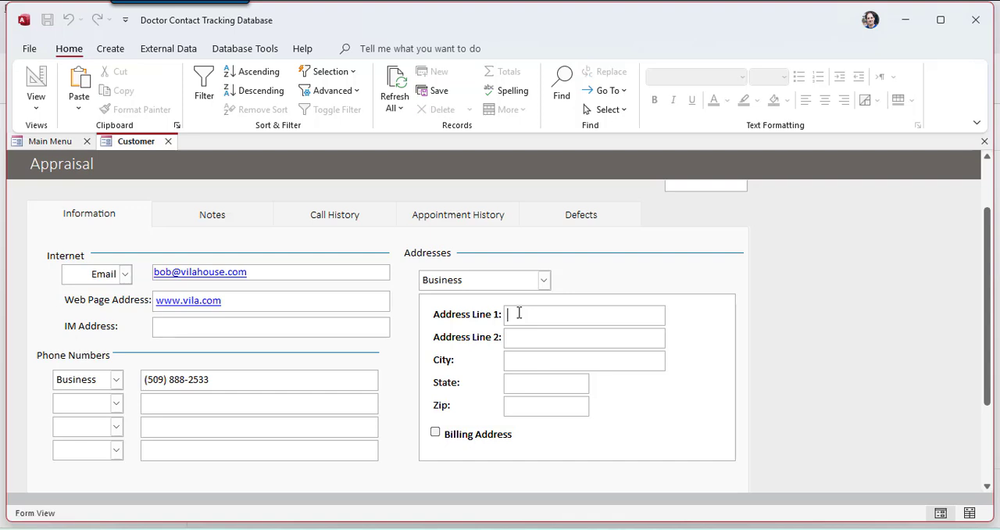
{"action": "type", "text": "1 Appraiser Lane"}
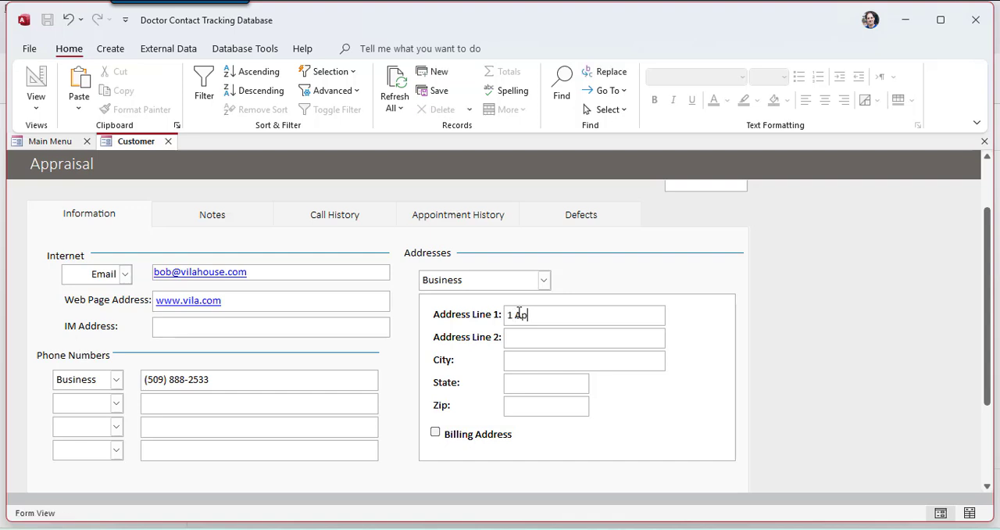
{"action": "key", "text": "Tab"}
{"action": "type", "text": "Detroit"}
{"action": "key", "text": "Tab"}
{"action": "type", "text": "MI"}
{"action": "key", "text": "Tab"}
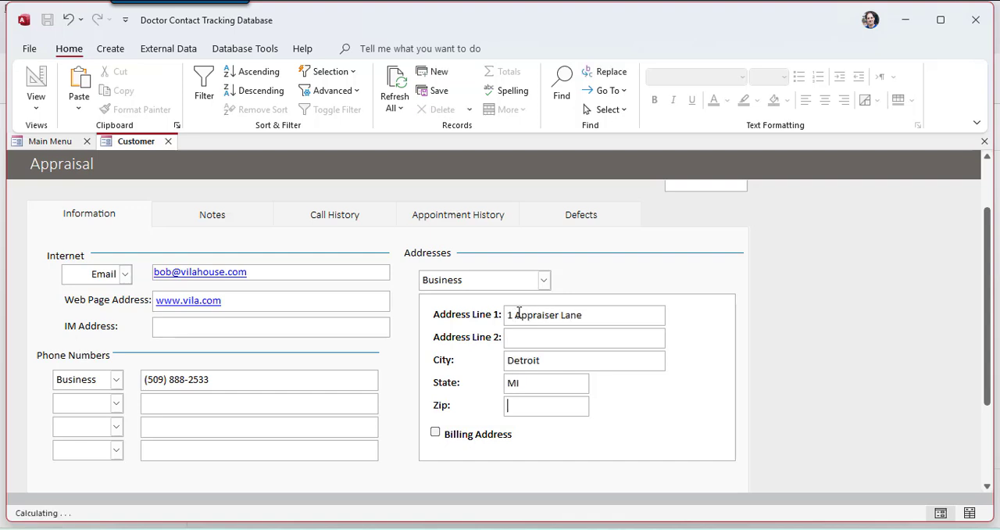
{"action": "type", "text": "33333"}
{"action": "left_click", "coordinate": [435, 432]}
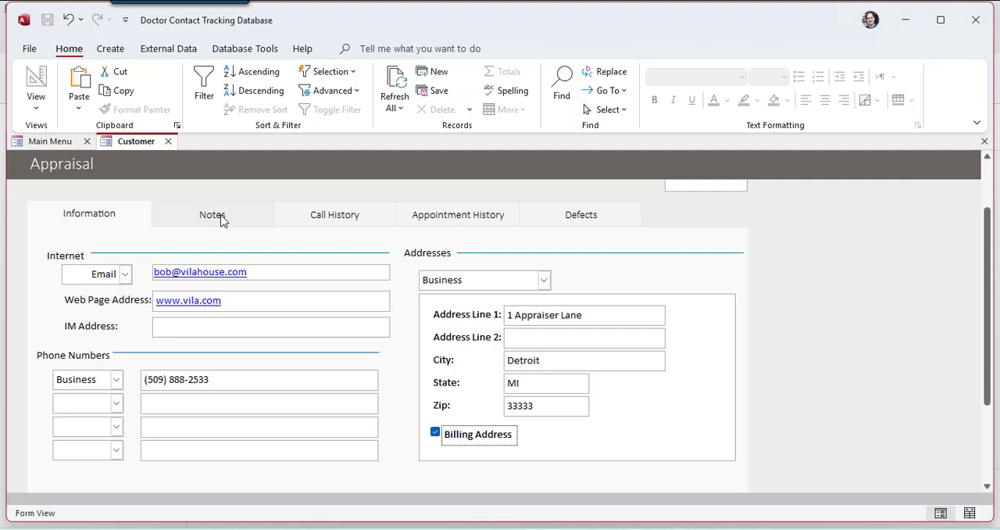
Step: Add the note "The house we inspected is collapsing, and therefore completely uninhabitable." to the appraisal record
{"action": "left_click", "coordinate": [213, 215]}
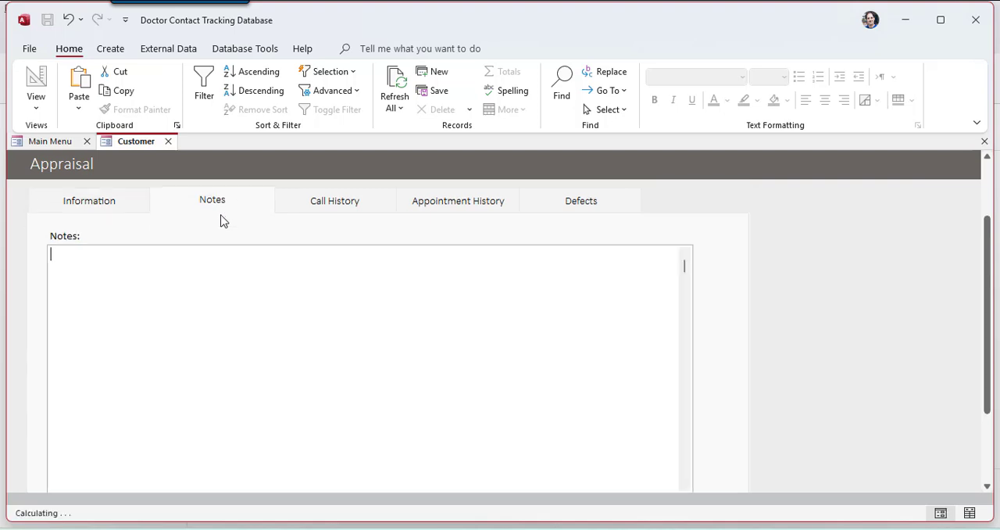
{"action": "type", "text": "The house we inspected "}
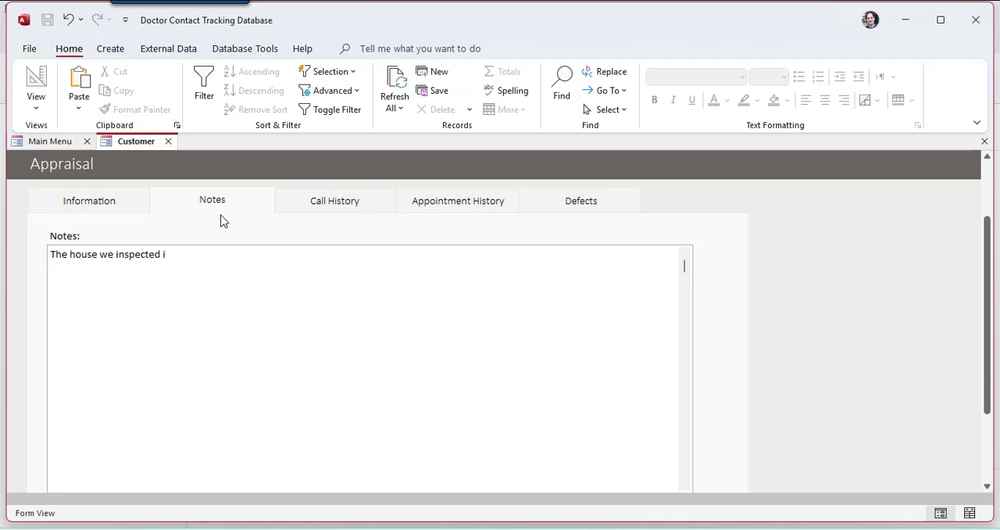
{"action": "type", "text": "is collapsing, and the"}
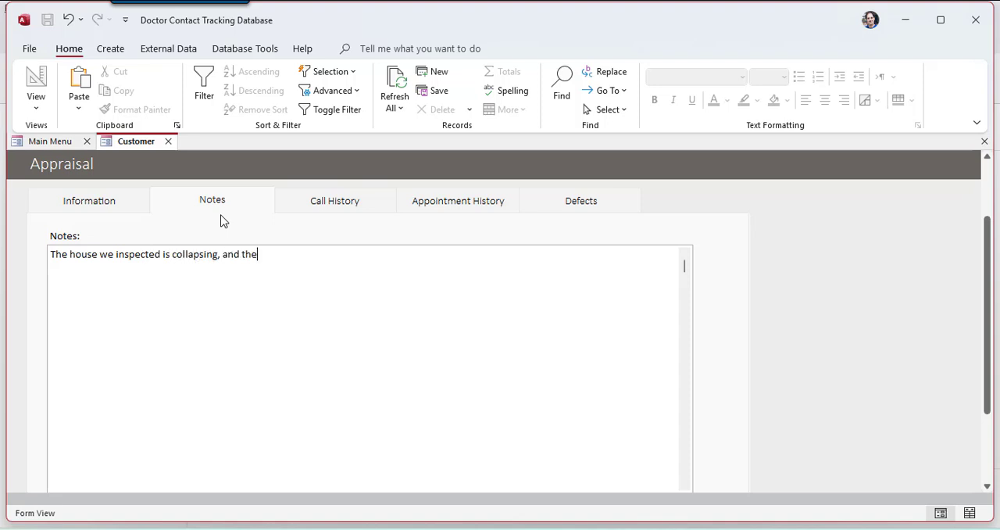
{"action": "type", "text": "refore completel"}
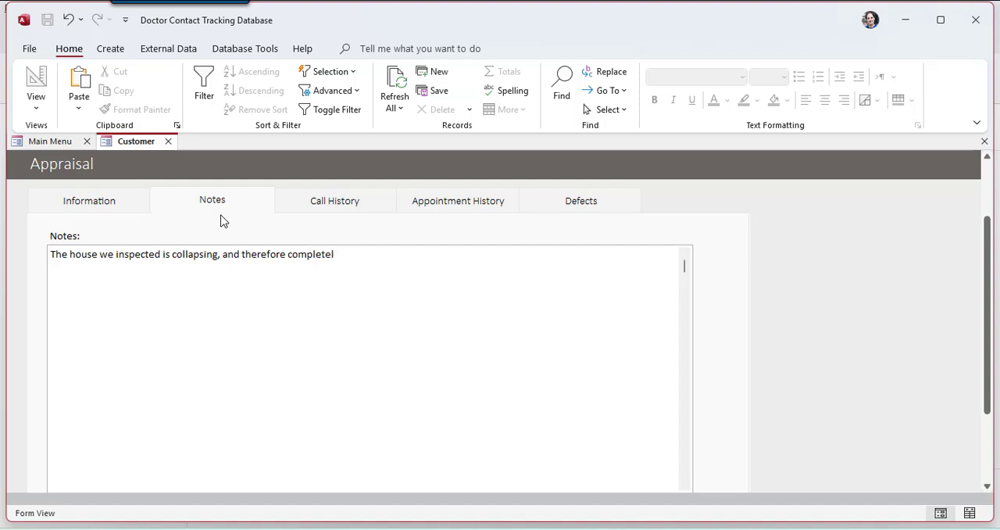
{"action": "type", "text": "y uninhabitable."}
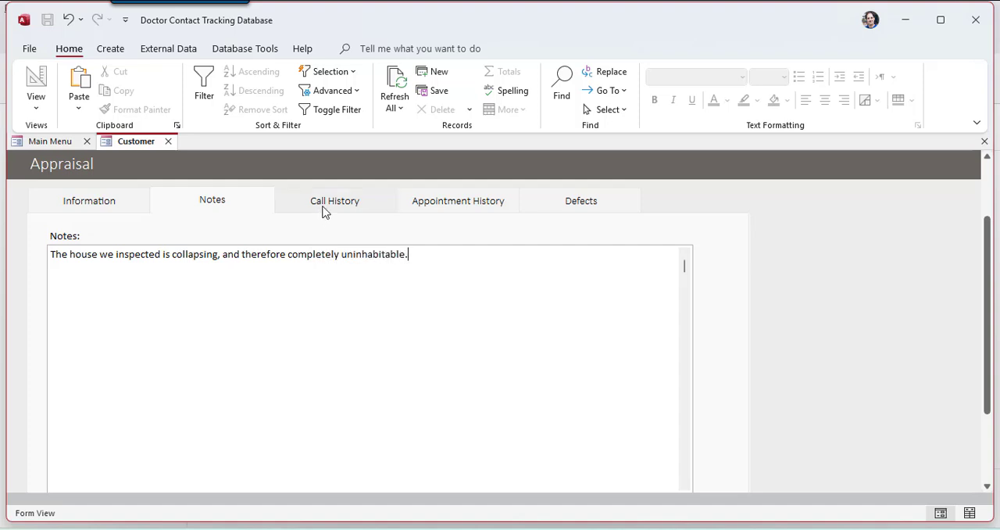
Step: Add a call to the appraisal's call history with the subject "House is falling" and the location Location 1
{"action": "left_click", "coordinate": [336, 201]}
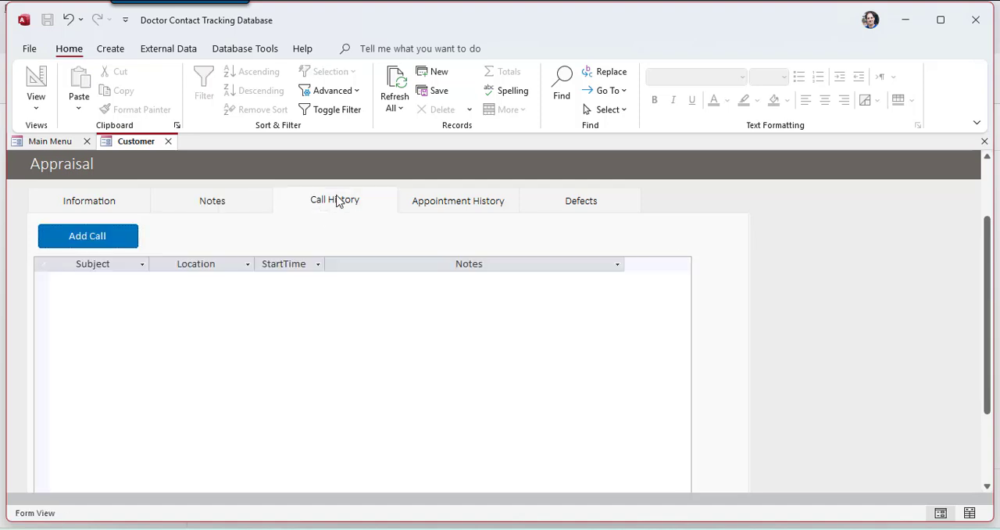
{"action": "left_click", "coordinate": [107, 244]}
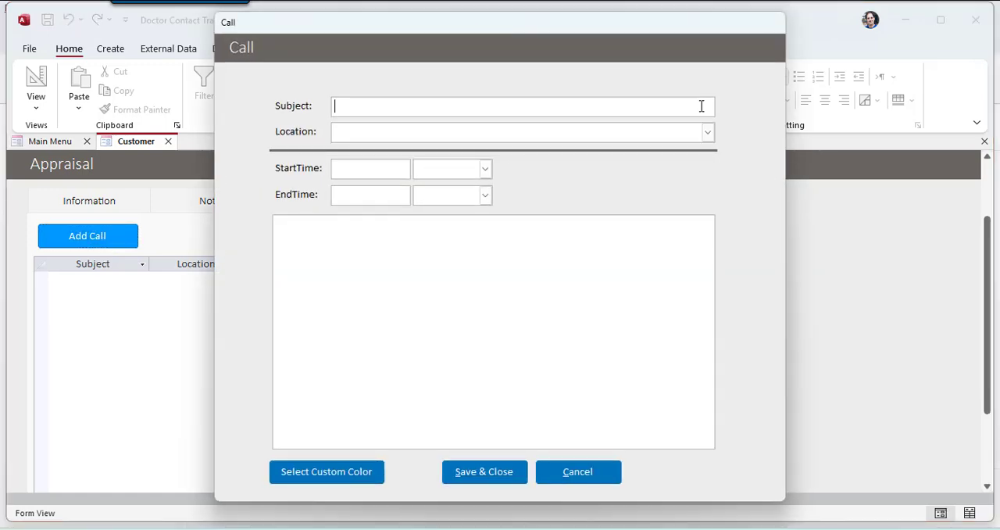
{"action": "type", "text": "House is falling"}
{"action": "key", "text": "Tab"}
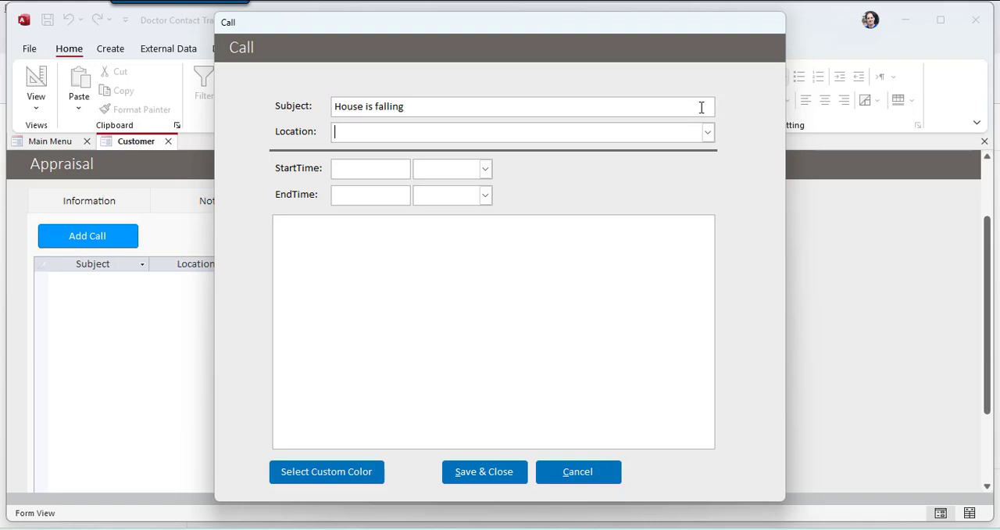
{"action": "left_click", "coordinate": [707, 132]}
{"action": "left_click", "coordinate": [547, 150]}
Step: Set the call's start date to 4/2/2025
{"action": "left_click", "coordinate": [391, 173]}
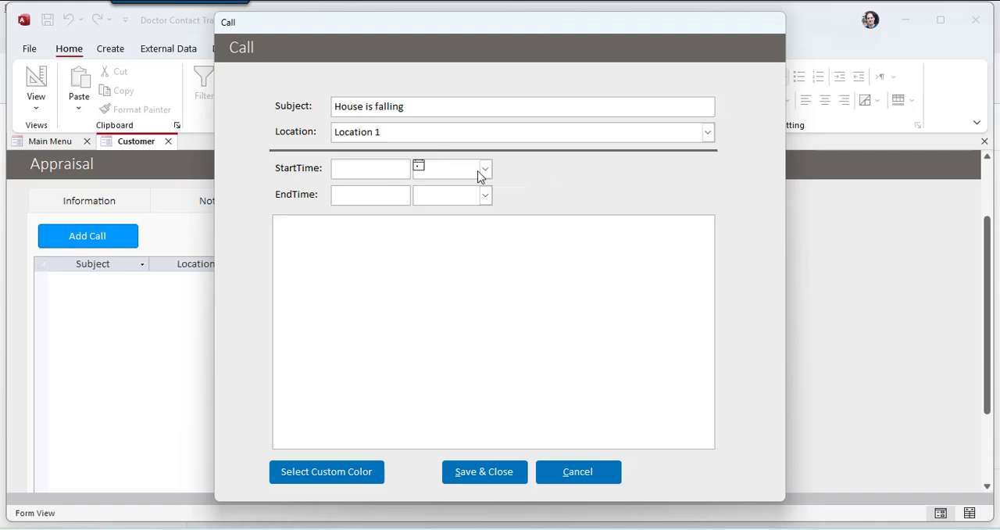
{"action": "left_click", "coordinate": [418, 166]}
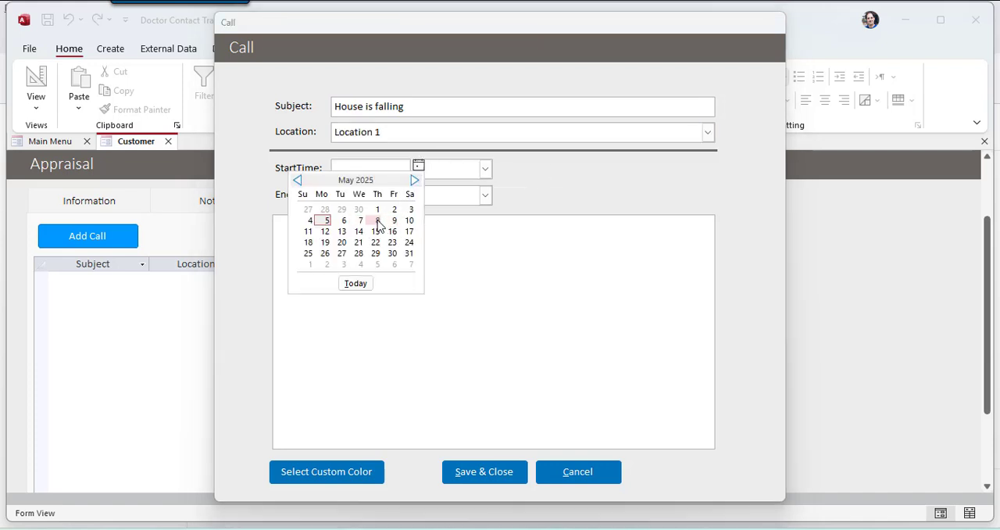
{"action": "left_click", "coordinate": [344, 220]}
{"action": "left_click", "coordinate": [417, 166]}
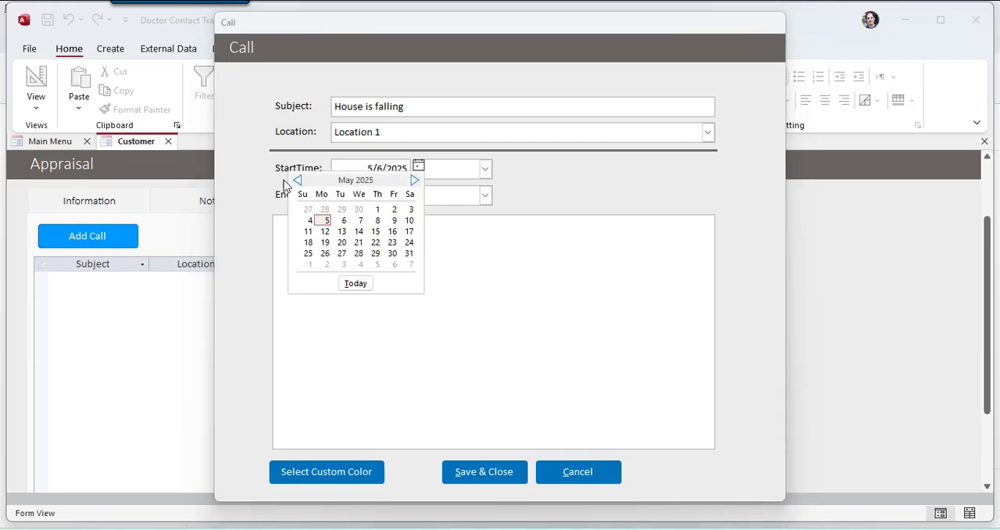
{"action": "left_click", "coordinate": [297, 180]}
{"action": "left_click", "coordinate": [359, 209]}
Step: Browse the list of available start times for the call to see which range and intervals it offers
{"action": "left_click", "coordinate": [484, 168]}
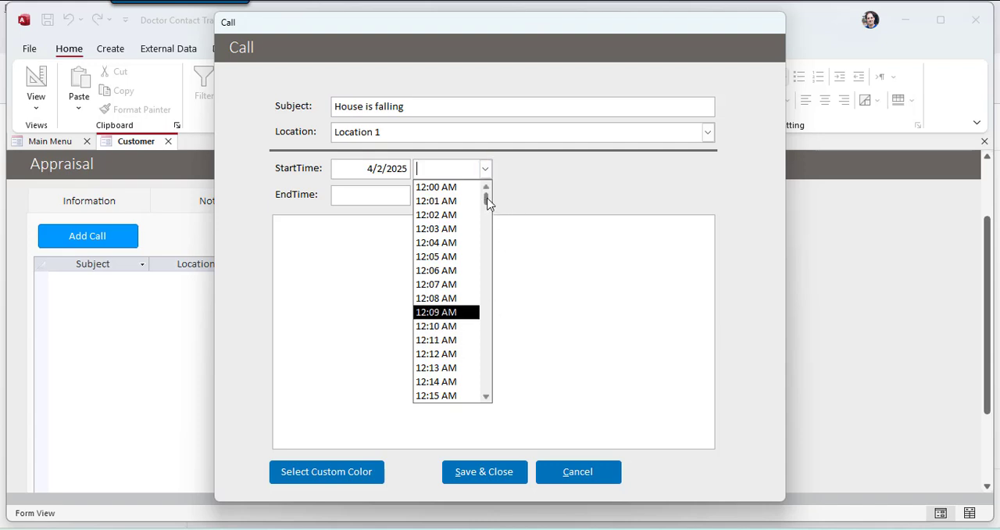
{"action": "left_click_drag", "start_coordinate": [487, 199], "coordinate": [486, 391]}
{"action": "scroll", "coordinate": [471, 281], "scroll_direction": "down", "scroll_amount": 3}
{"action": "scroll", "coordinate": [472, 329], "scroll_direction": "down", "scroll_amount": 3}
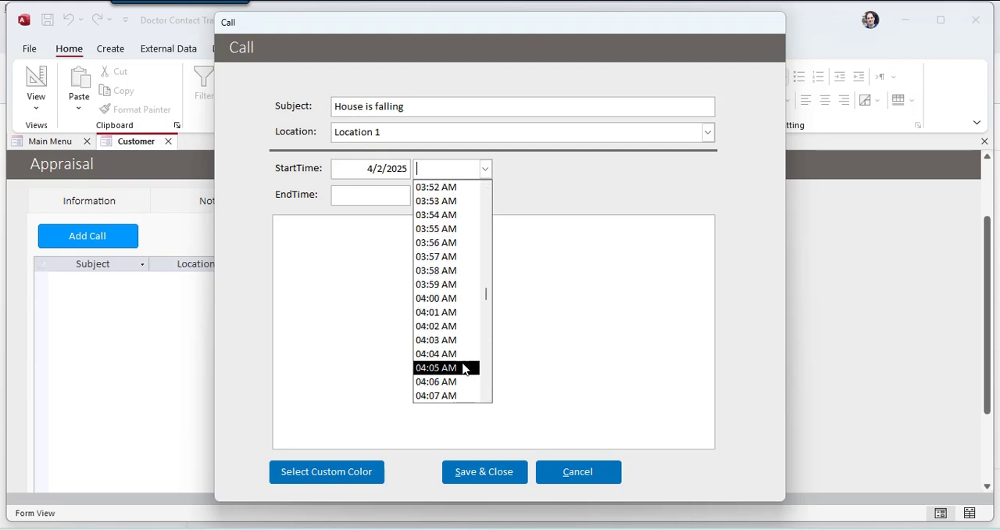
{"action": "scroll", "coordinate": [466, 367], "scroll_direction": "up", "scroll_amount": 6}
{"action": "scroll", "coordinate": [447, 355], "scroll_direction": "up", "scroll_amount": 4}
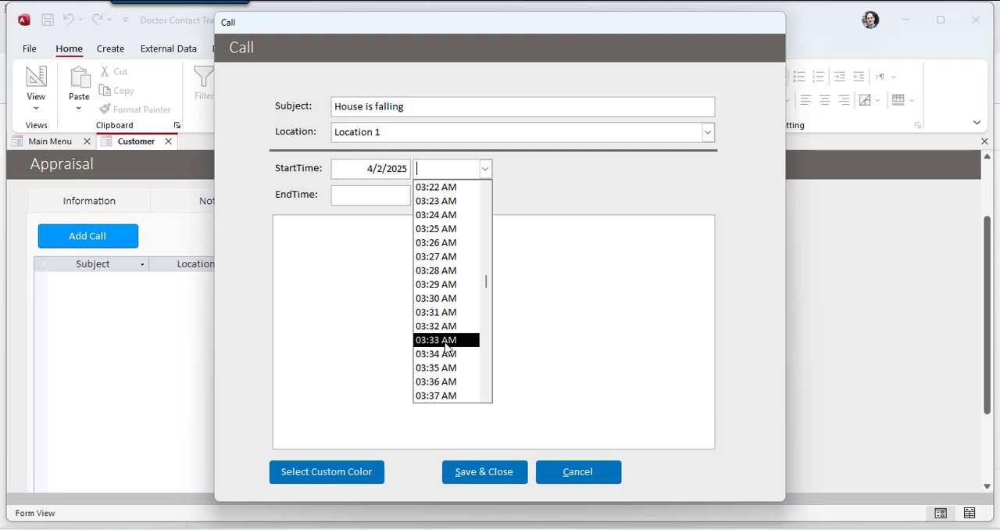
{"action": "left_click_drag", "start_coordinate": [486, 288], "coordinate": [487, 192]}
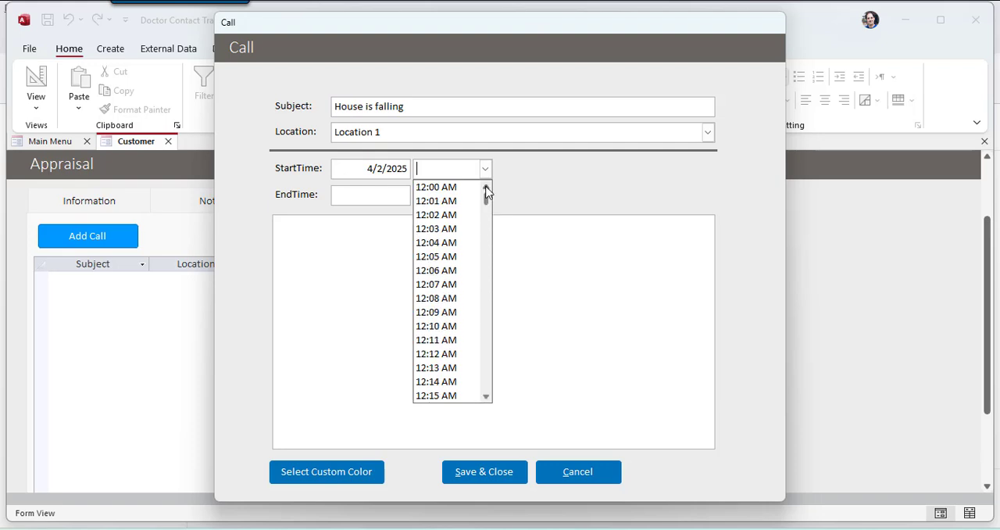
{"action": "left_click", "coordinate": [573, 201]}
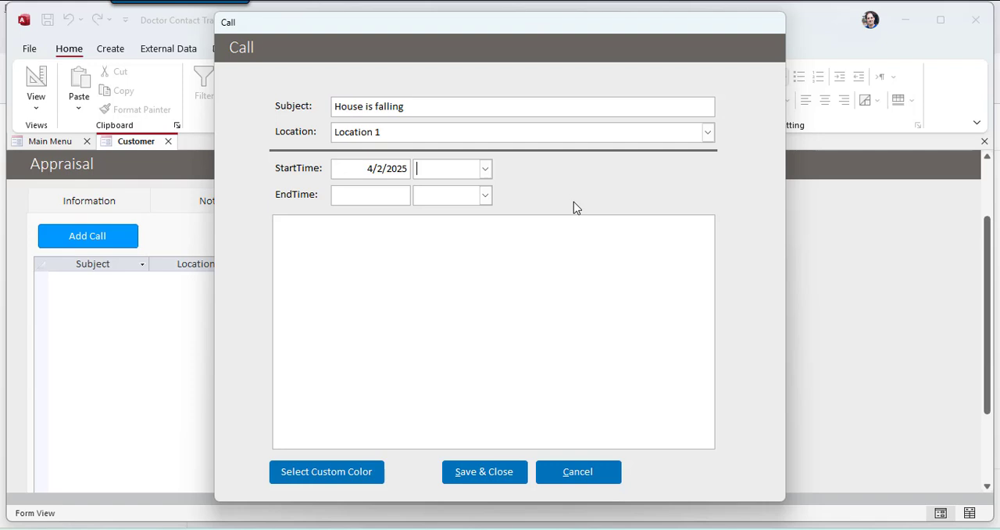
Step: Set the call's start time to 08:22 AM
{"action": "left_click", "coordinate": [486, 169]}
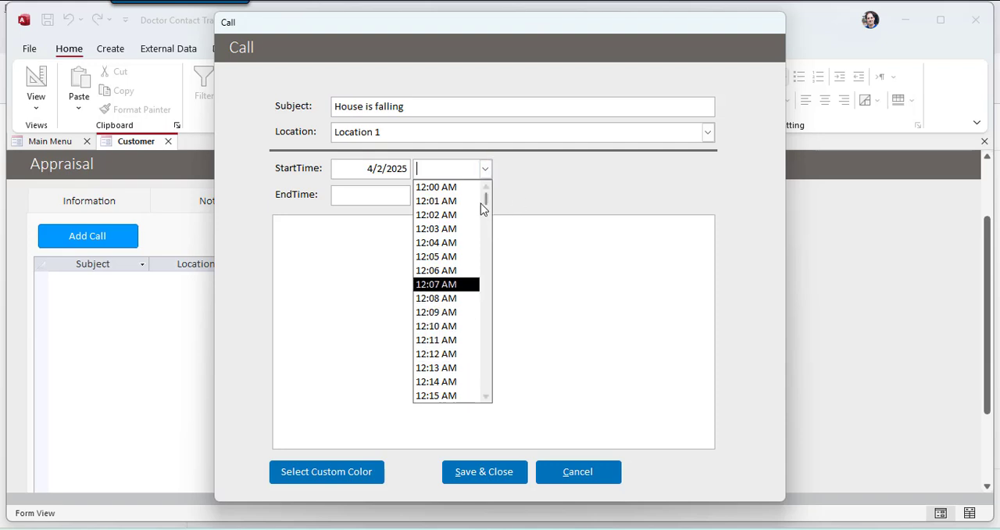
{"action": "left_click_drag", "start_coordinate": [483, 204], "coordinate": [485, 328]}
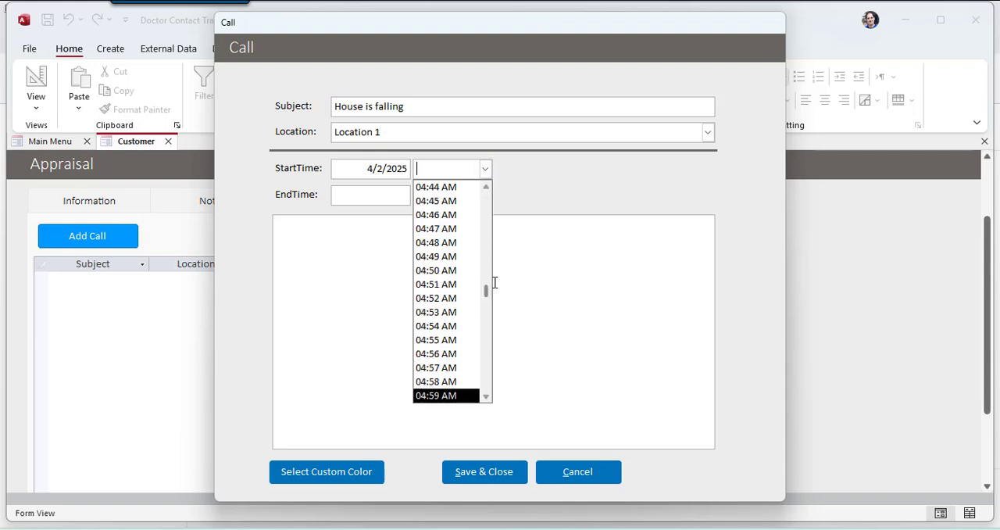
{"action": "left_click_drag", "start_coordinate": [486, 290], "coordinate": [486, 327]}
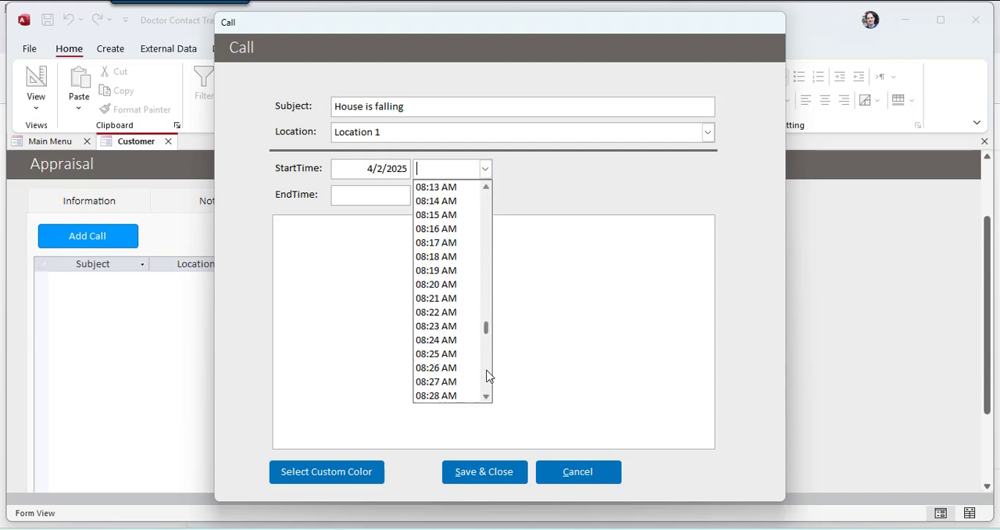
{"action": "left_click", "coordinate": [459, 313]}
{"action": "left_click", "coordinate": [471, 169]}
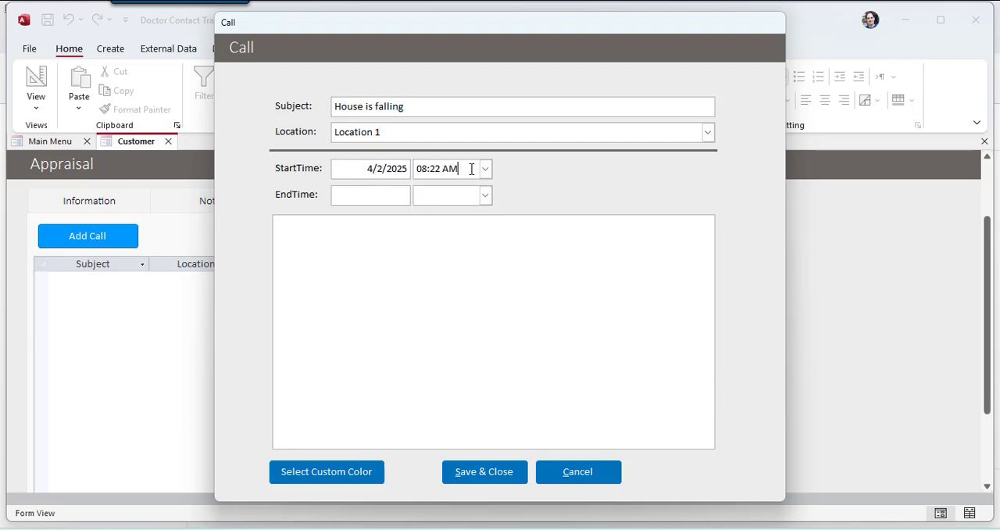
{"action": "left_click_drag", "start_coordinate": [471, 168], "coordinate": [293, 140]}
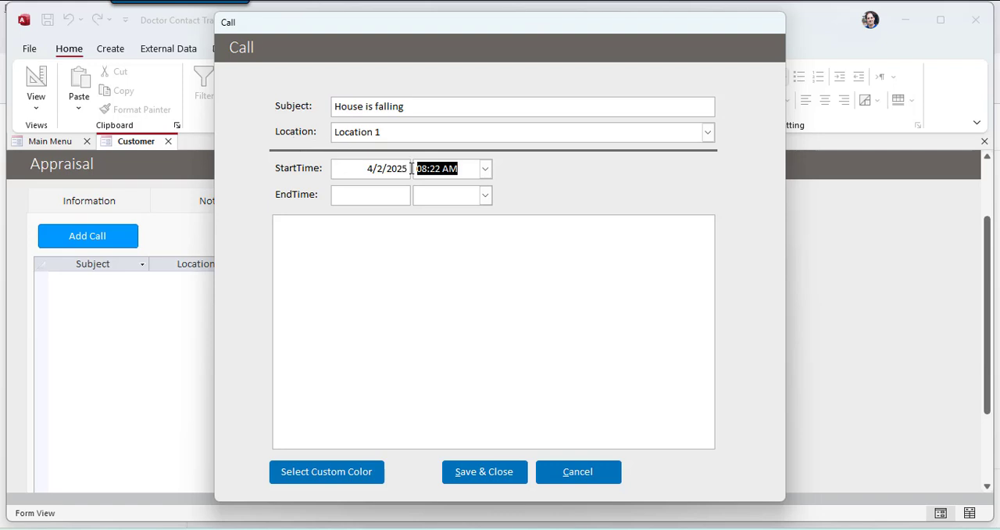
Step: Enter 4/2/2025 as the call's end date
{"action": "left_click", "coordinate": [383, 195]}
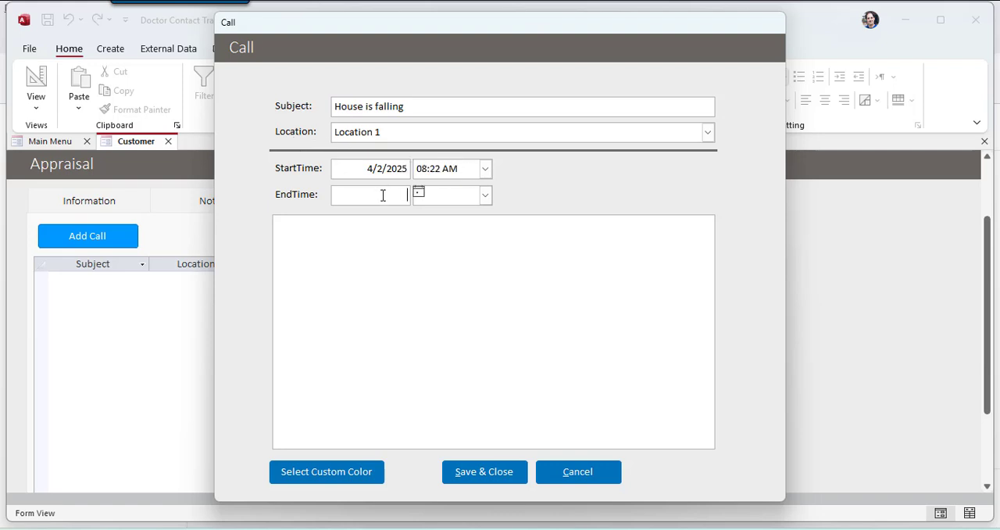
{"action": "type", "text": "4/2/2025"}
{"action": "key", "text": "Tab"}
Step: Set the call's end time to 08:33 AM
{"action": "type", "text": "8:33"}
{"action": "key", "text": "Tab"}
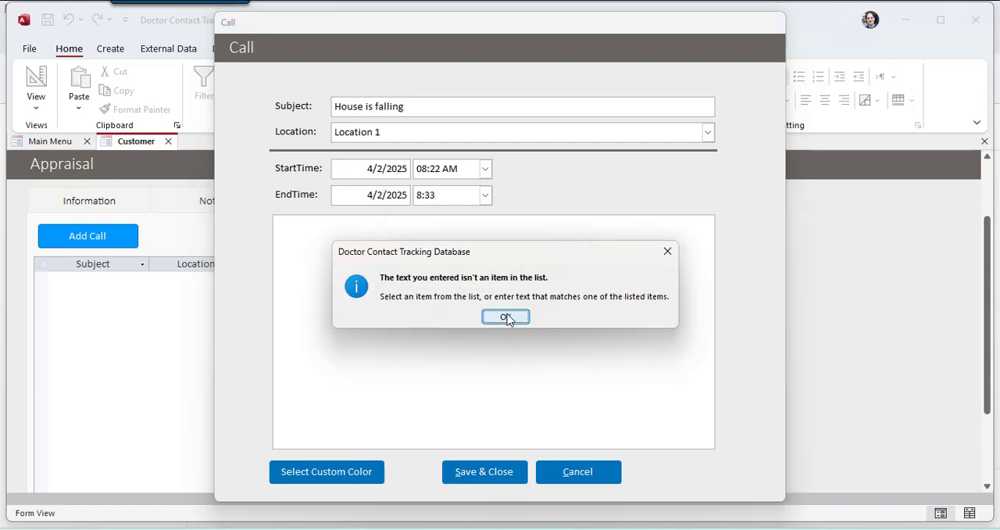
{"action": "left_click", "coordinate": [506, 318]}
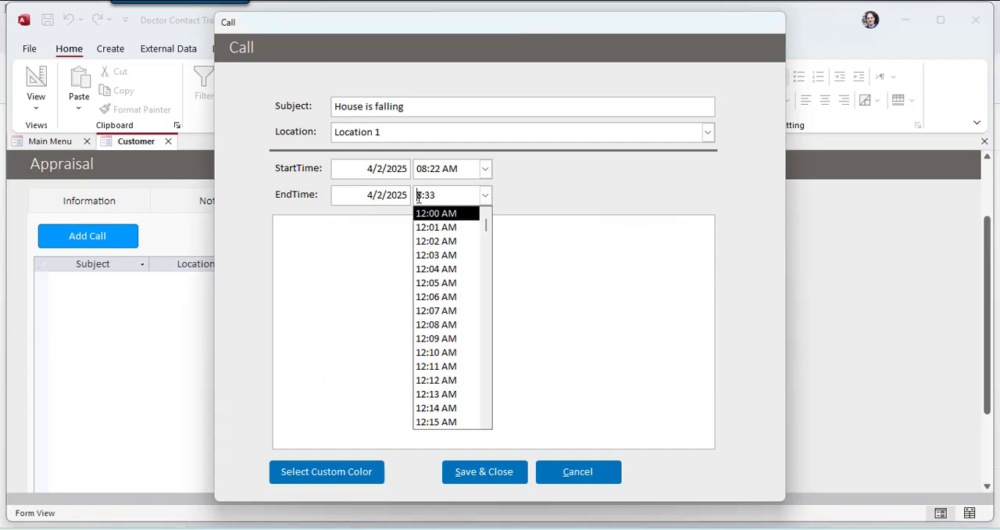
{"action": "type", "text": "0"}
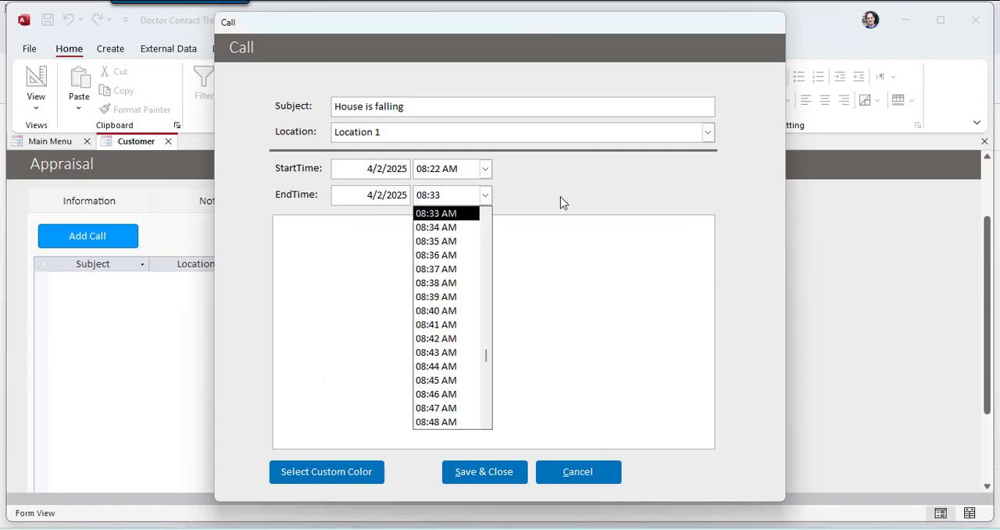
{"action": "left_click", "coordinate": [560, 196]}
{"action": "left_click", "coordinate": [485, 195]}
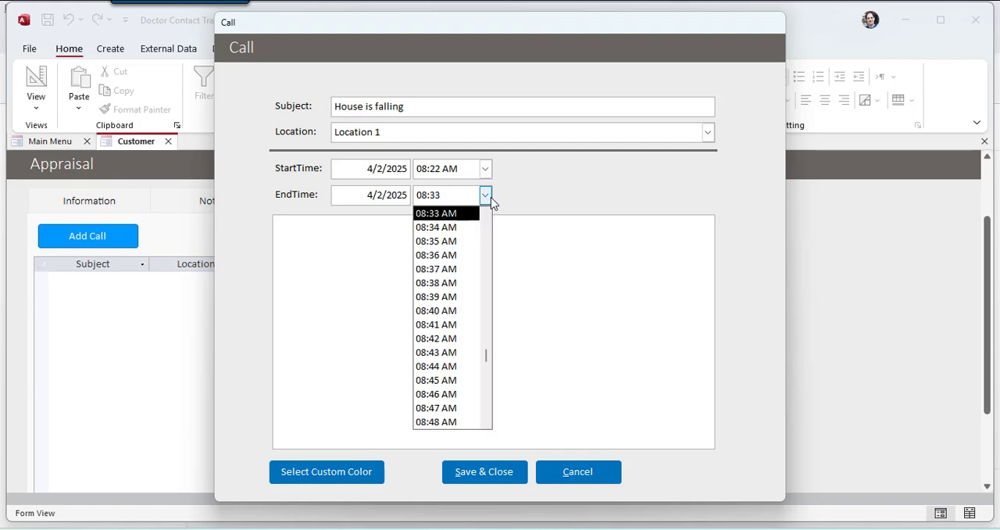
{"action": "left_click", "coordinate": [457, 218]}
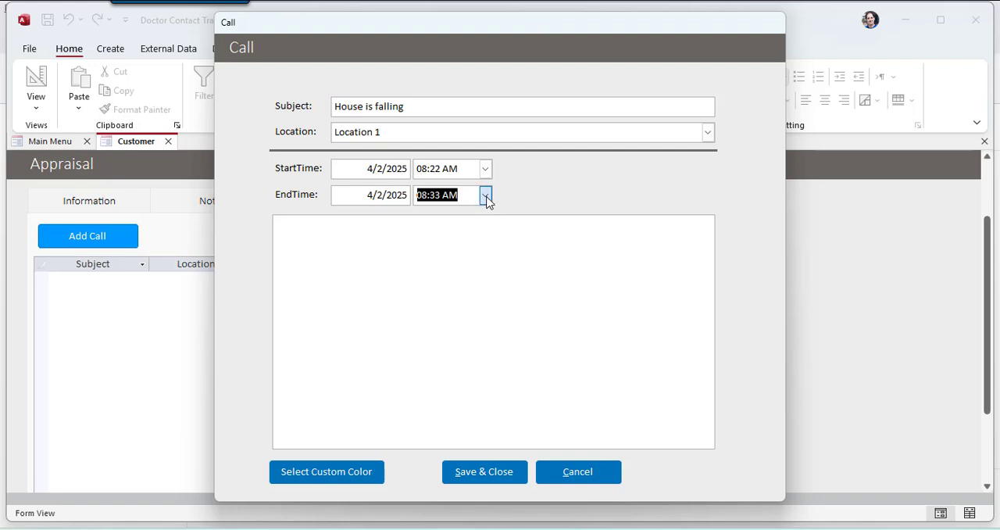
Step: Review the time choices offered for the call's end time and start time
{"action": "left_click", "coordinate": [485, 195]}
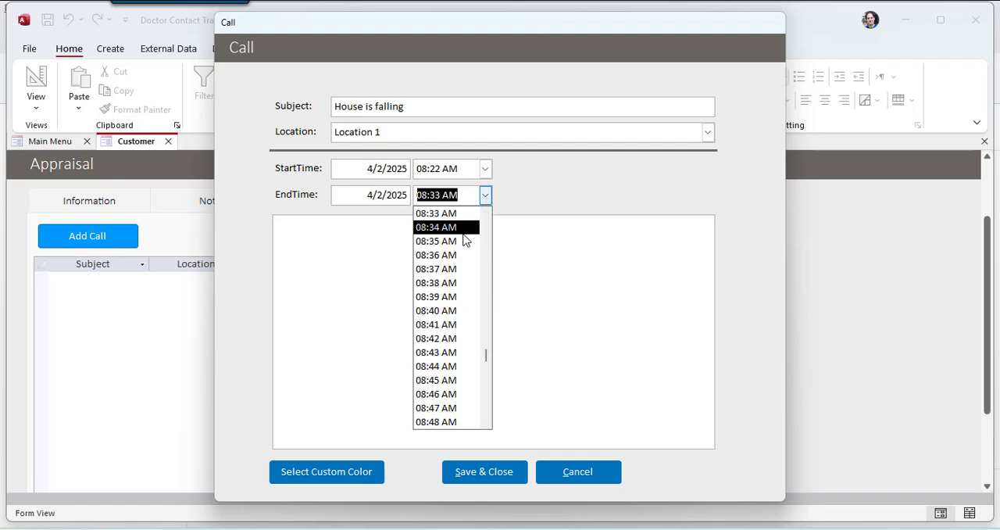
{"action": "scroll", "coordinate": [468, 378], "scroll_direction": "down", "scroll_amount": 3}
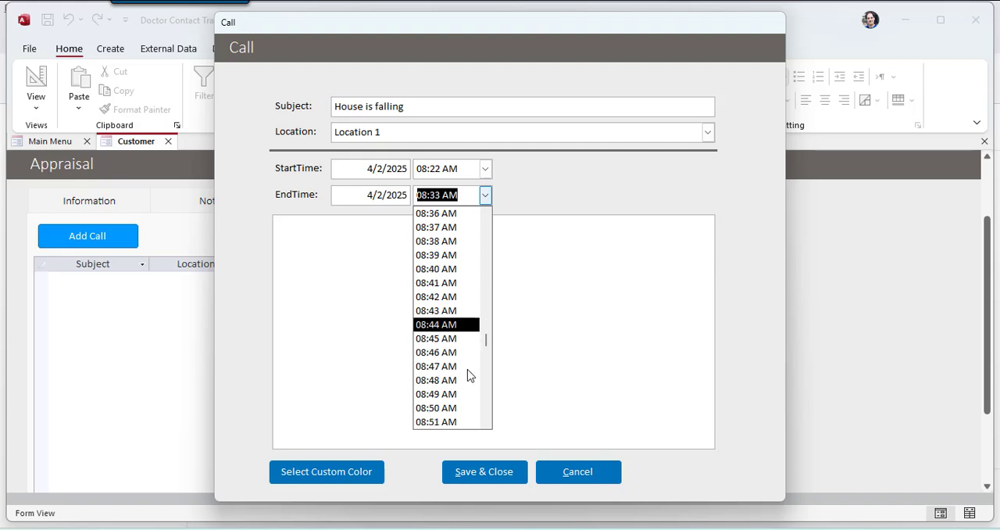
{"action": "scroll", "coordinate": [469, 375], "scroll_direction": "up", "scroll_amount": 3}
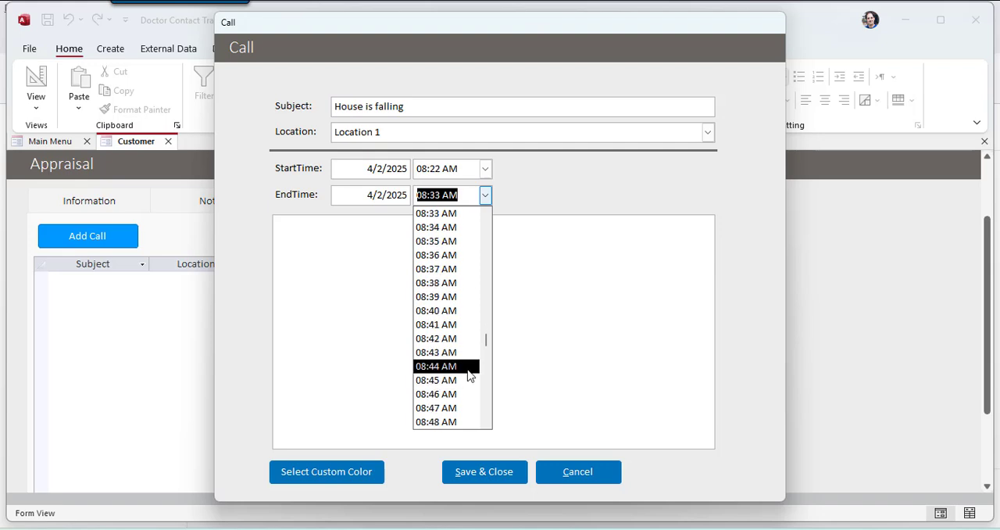
{"action": "left_click", "coordinate": [578, 191]}
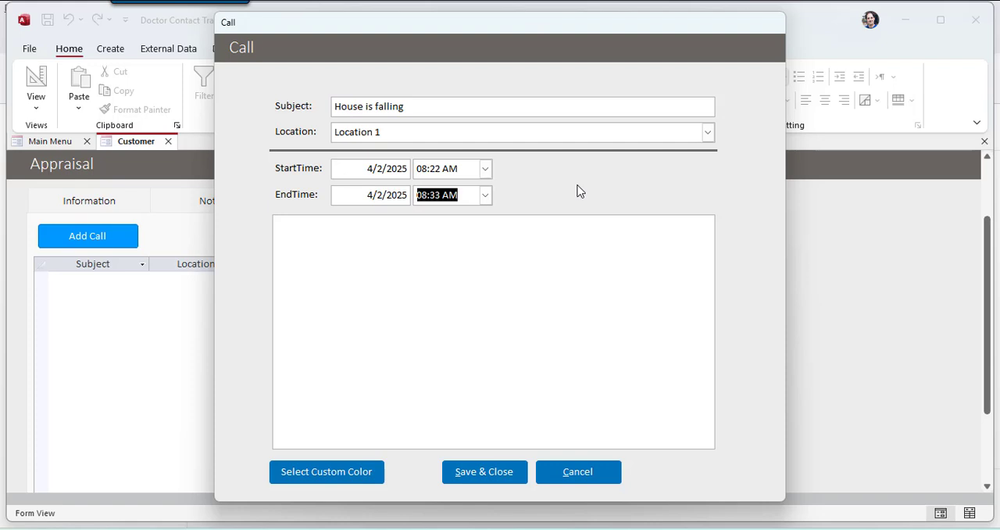
{"action": "left_click", "coordinate": [485, 170]}
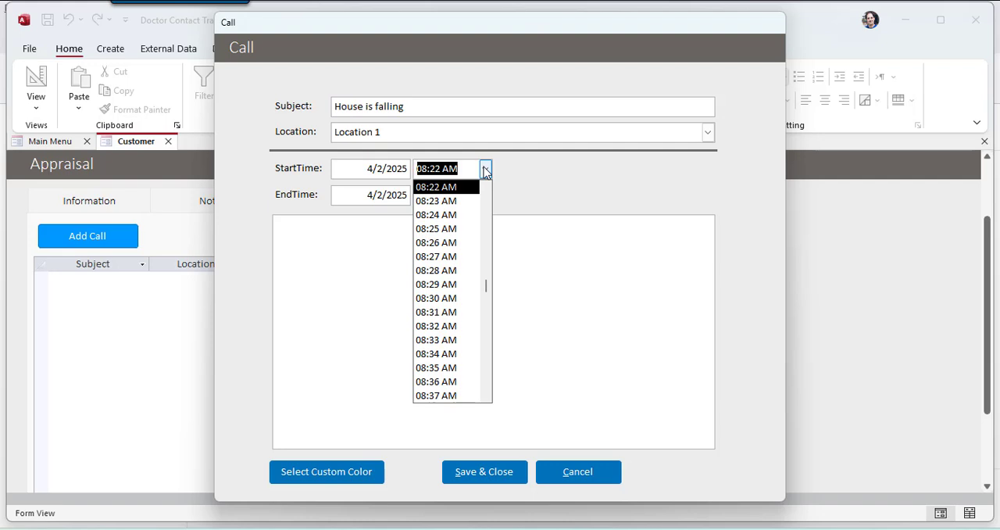
{"action": "left_click", "coordinate": [562, 208]}
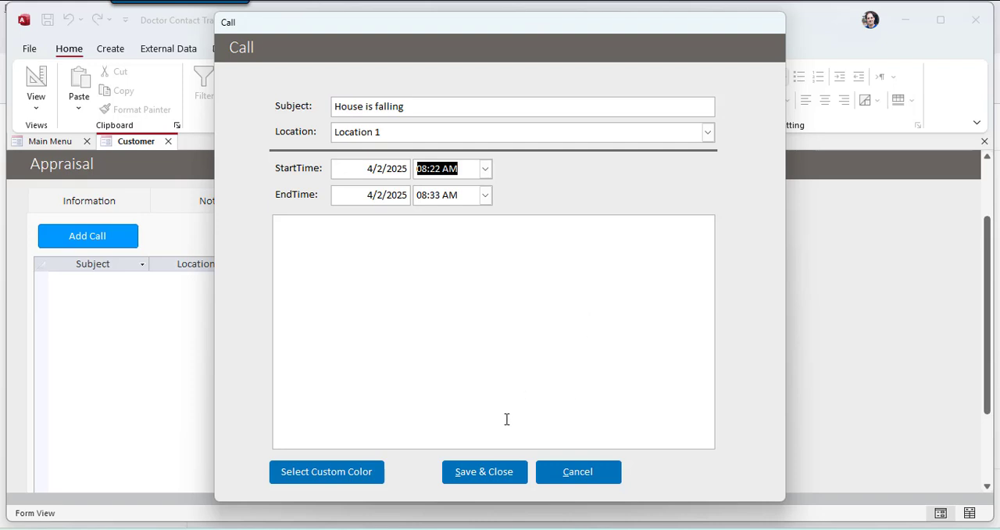
Step: Enter the call note "I inspected the house and the 2nd floor is no longer there." and save the call
{"action": "left_click", "coordinate": [494, 344]}
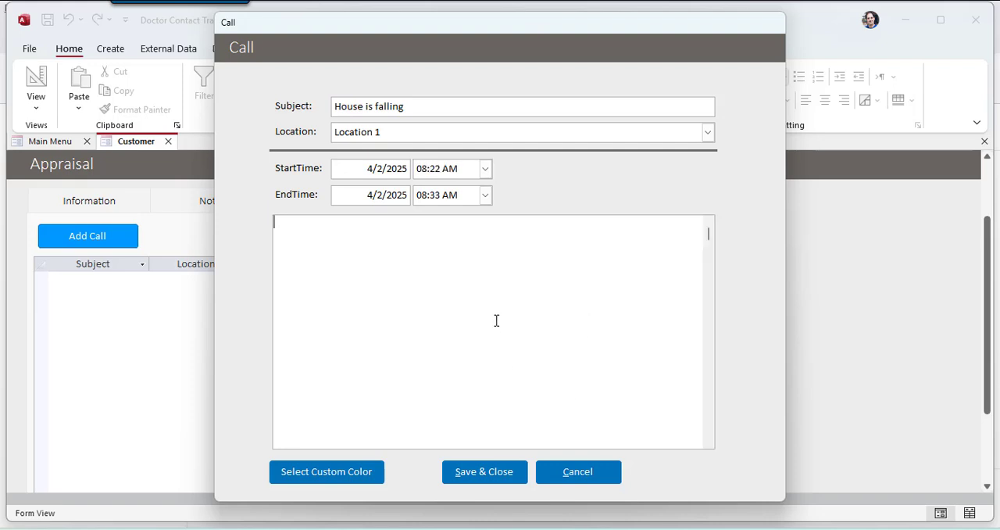
{"action": "type", "text": "I inspected the house and the 2nd floor "}
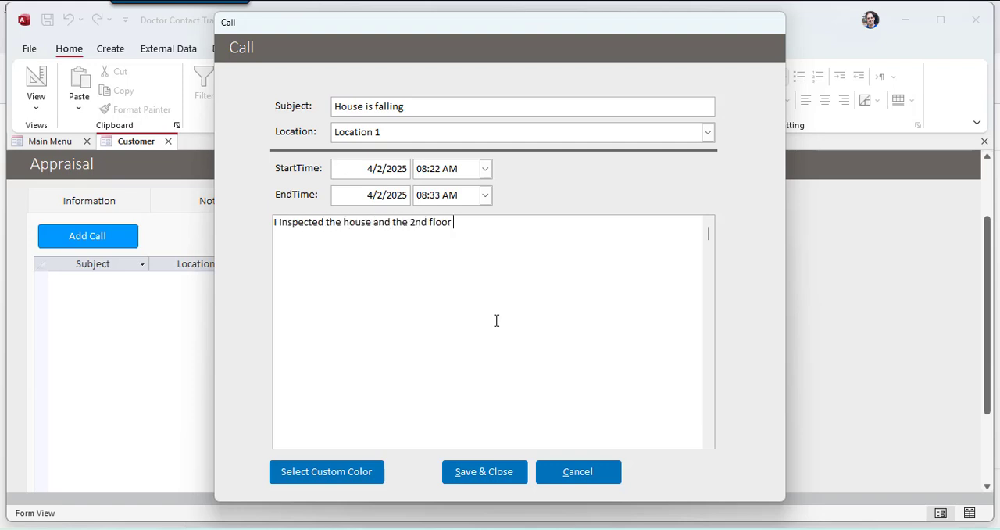
{"action": "type", "text": "is no longer there."}
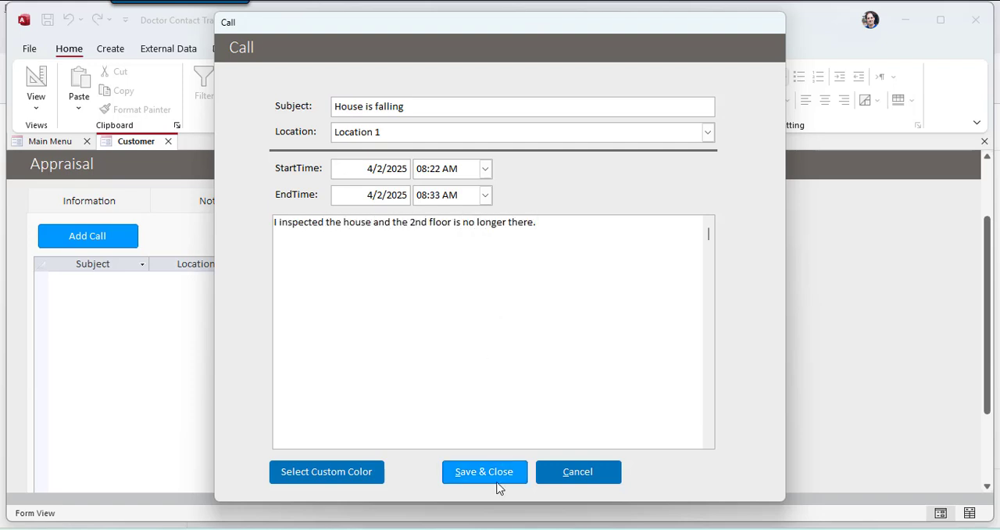
{"action": "left_click", "coordinate": [495, 472]}
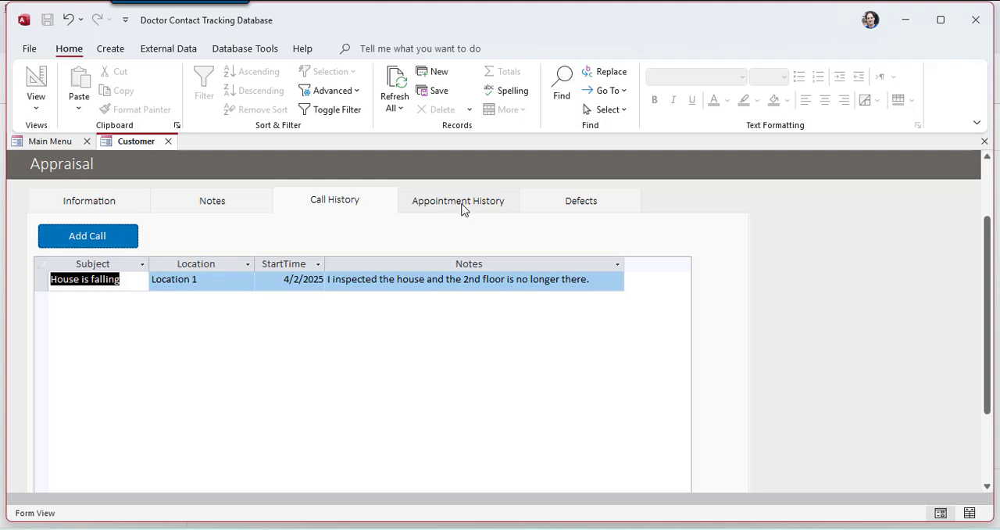
Step: Add an appointment to the appraisal that starts on 5/7/2025 at 12:00 PM
{"action": "left_click", "coordinate": [460, 207]}
{"action": "left_click", "coordinate": [124, 231]}
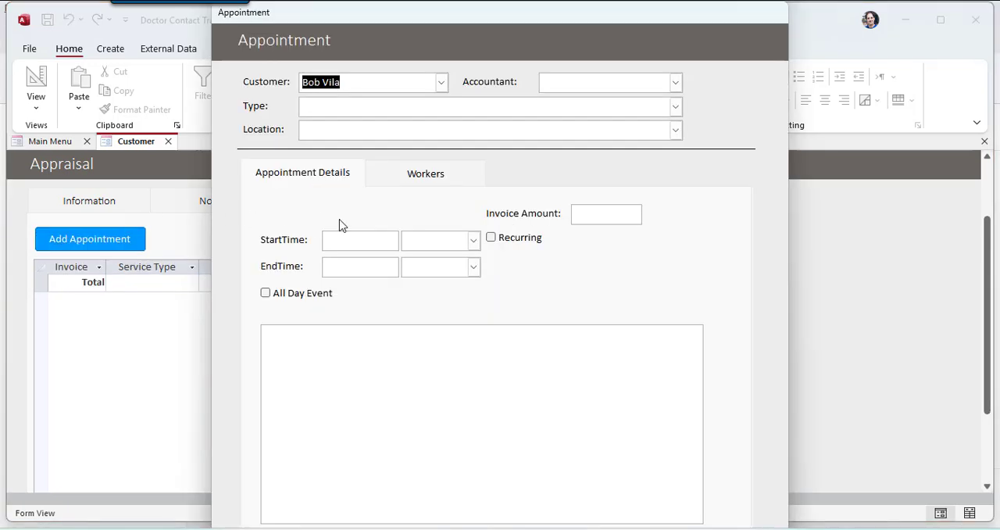
{"action": "left_click", "coordinate": [383, 245]}
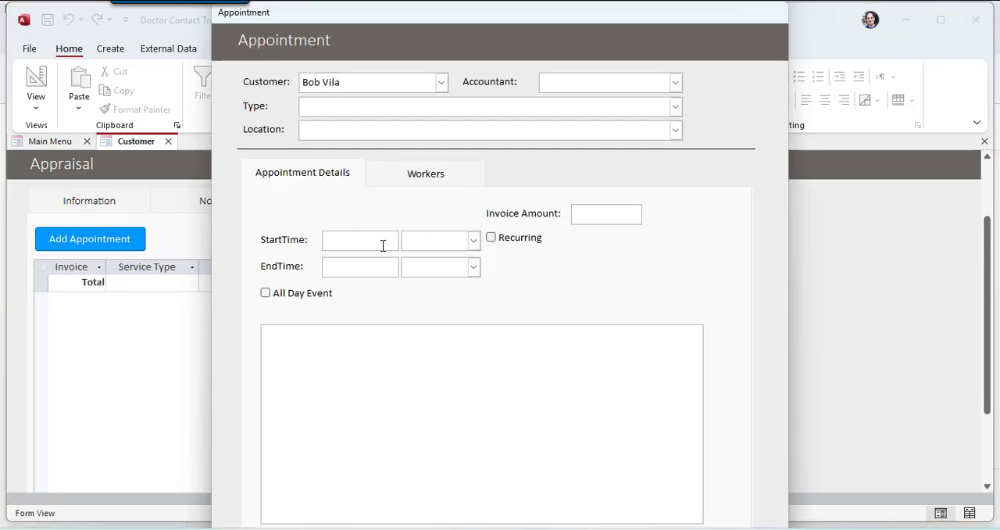
{"action": "left_click", "coordinate": [473, 240]}
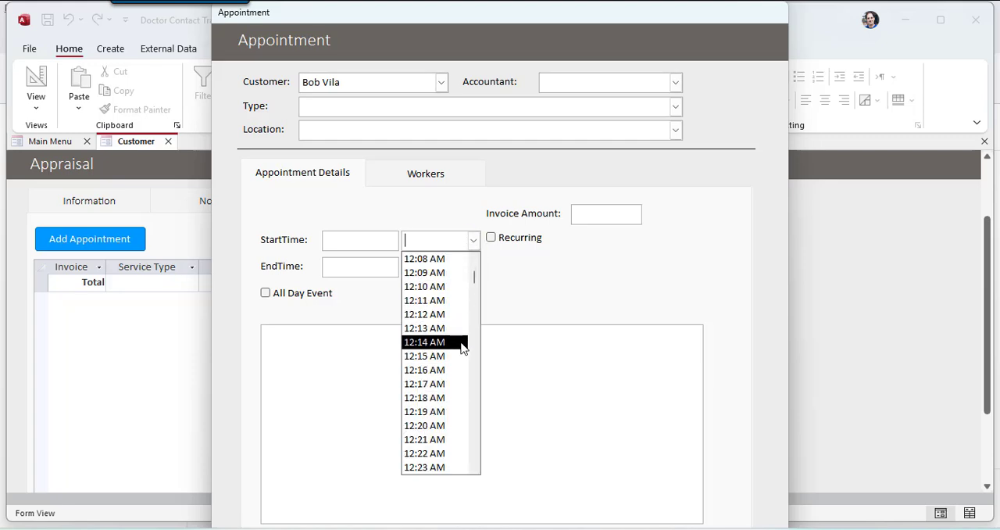
{"action": "scroll", "coordinate": [462, 367], "scroll_direction": "down", "scroll_amount": 6}
{"action": "scroll", "coordinate": [453, 367], "scroll_direction": "up", "scroll_amount": 3}
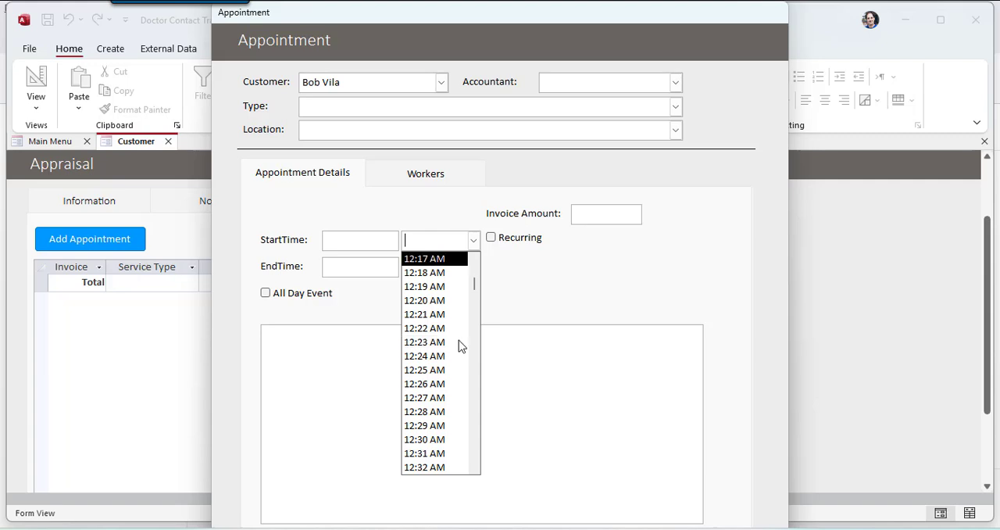
{"action": "left_click", "coordinate": [349, 236]}
{"action": "type", "text": "5/7"}
{"action": "key", "text": "Tab"}
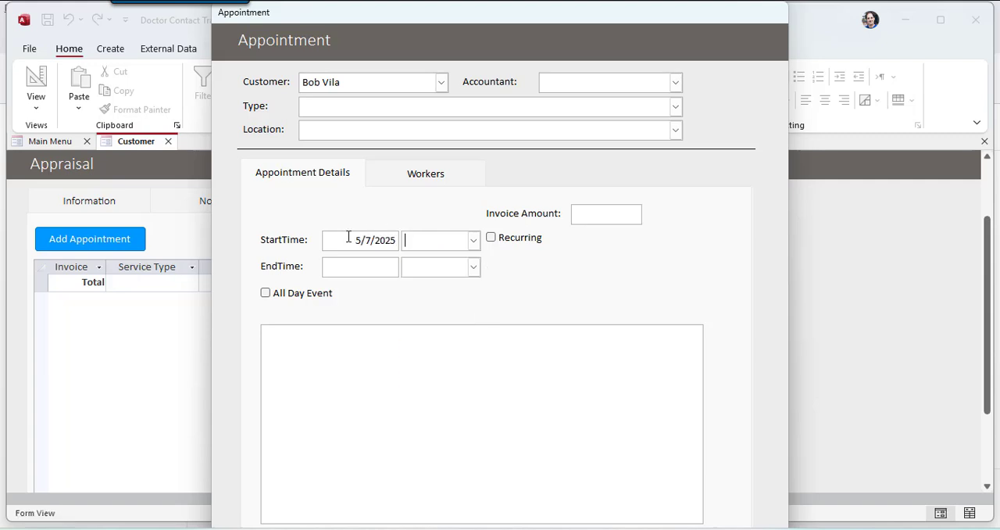
{"action": "type", "text": "12:00 PM"}
{"action": "key", "text": "Tab"}
{"action": "key", "text": "Tab"}
Step: Set the appointment's end to 5/7/2025 at 01:00 PM
{"action": "type", "text": "5/7"}
{"action": "key", "text": "Tab"}
{"action": "type", "text": "1:00 PM"}
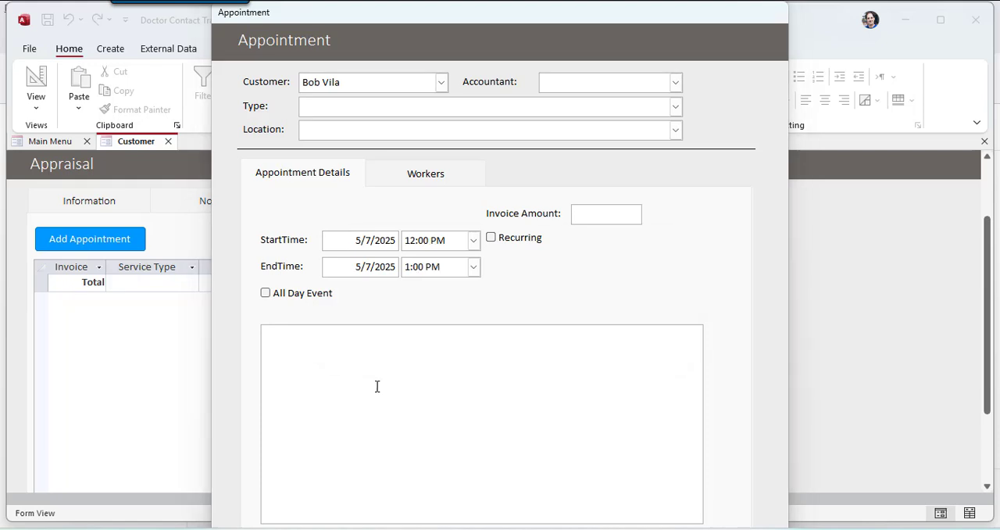
{"action": "key", "text": "Tab"}
{"action": "left_click", "coordinate": [517, 318]}
{"action": "key", "text": "Home"}
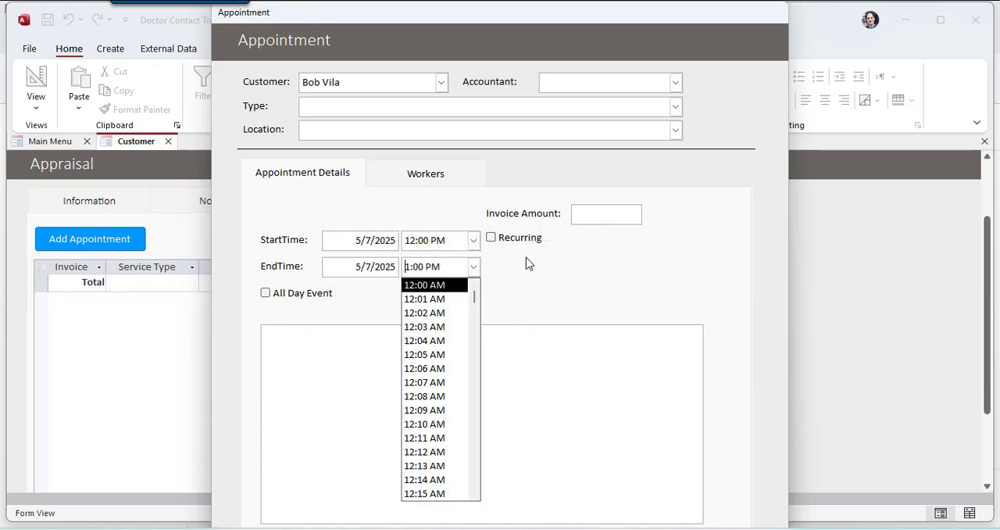
{"action": "type", "text": "0"}
{"action": "left_click", "coordinate": [423, 288]}
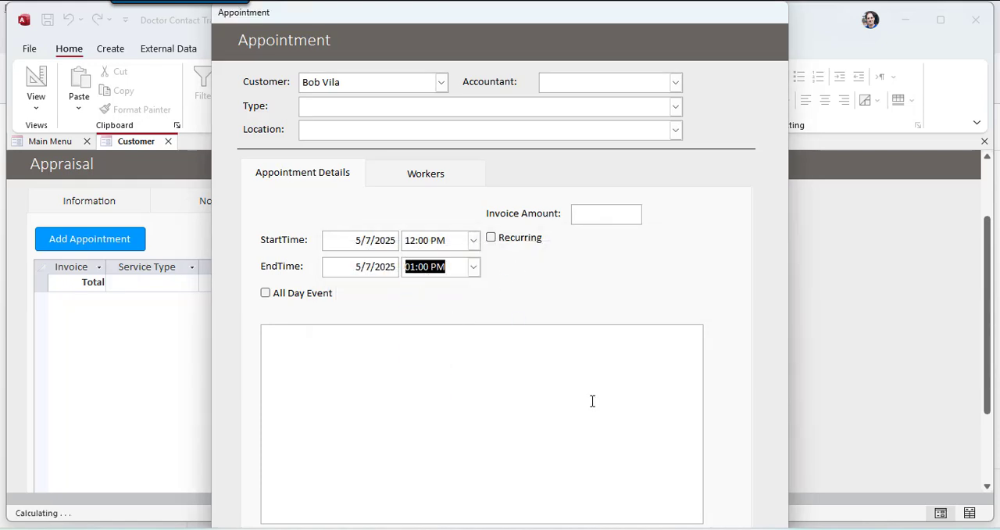
Step: Enter the appointment note "Let's see if we can put the 2nd floor back and see what else is wrong." and an invoice amount of 500
{"action": "left_click", "coordinate": [591, 399]}
{"action": "type", "text": "Let's see i"}
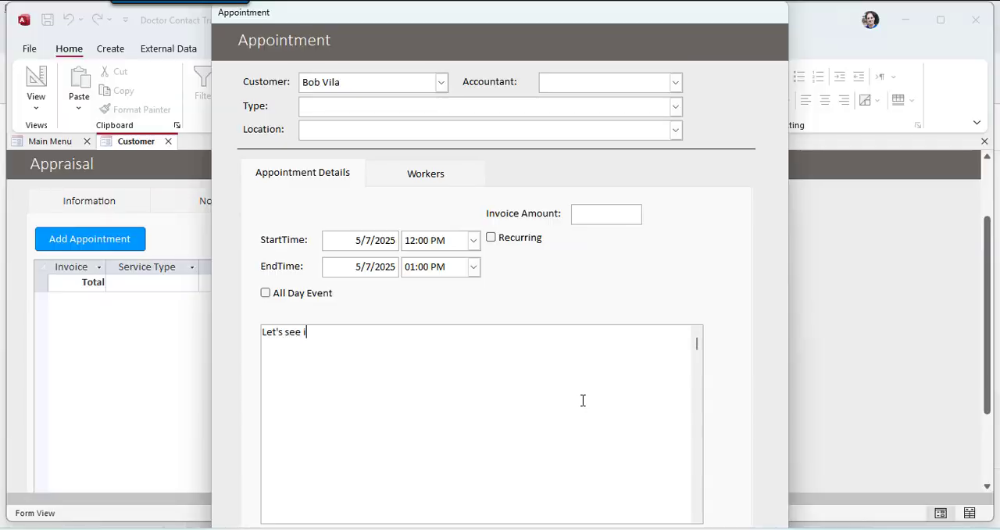
{"action": "type", "text": "f we can put the 2nd floor back and see what else is wrong."}
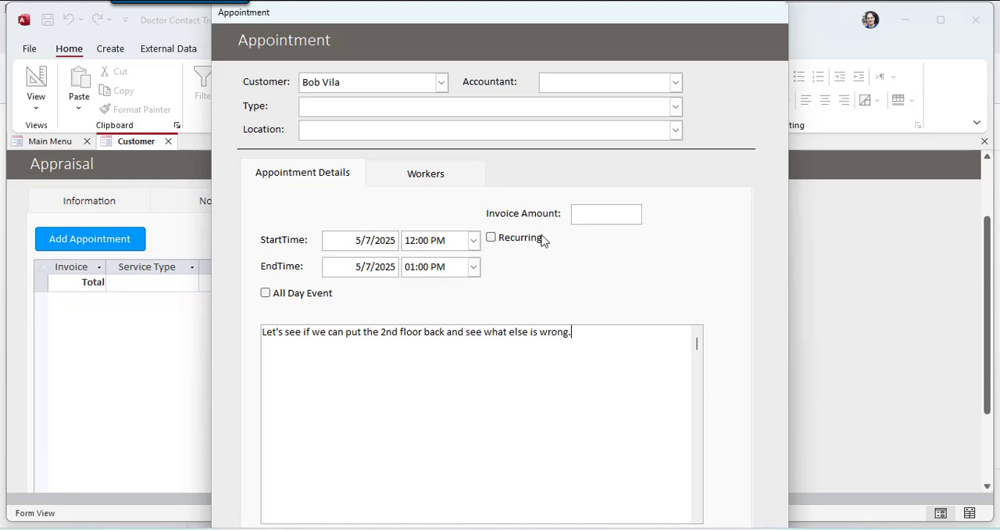
{"action": "left_click", "coordinate": [601, 214]}
{"action": "type", "text": "500"}
Step: Assign accountant Person 1, type Evaluation and Location 3 to the appointment and save it
{"action": "left_click", "coordinate": [411, 165]}
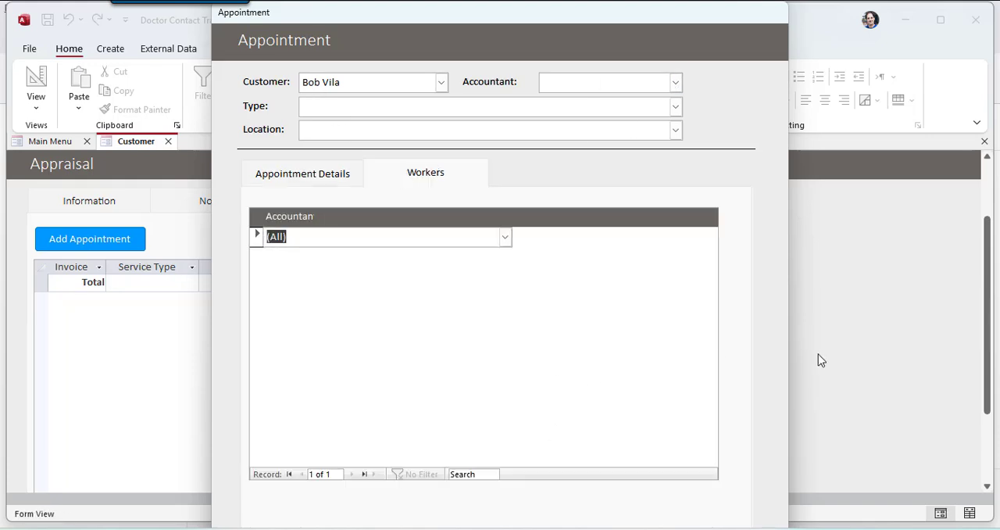
{"action": "left_click", "coordinate": [676, 82]}
{"action": "left_click", "coordinate": [643, 159]}
{"action": "left_click", "coordinate": [673, 107]}
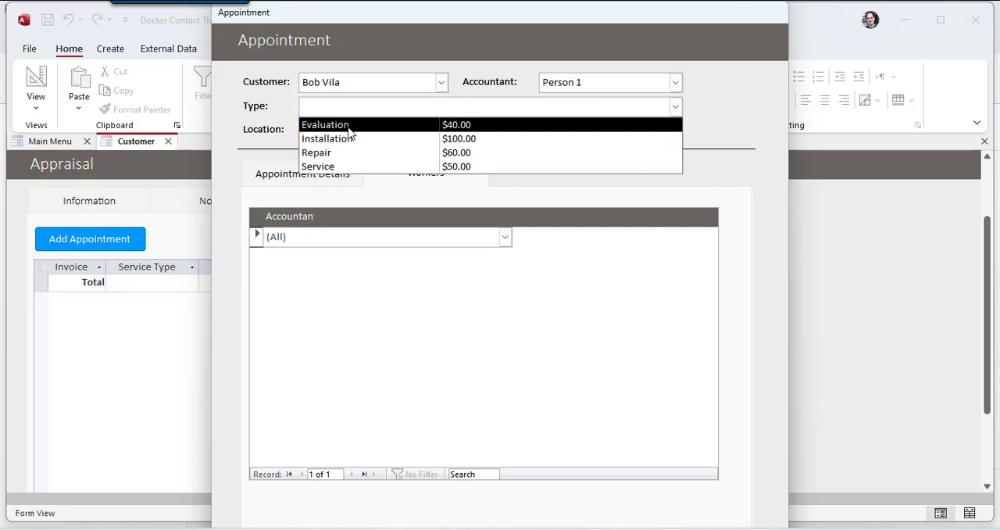
{"action": "left_click", "coordinate": [383, 125]}
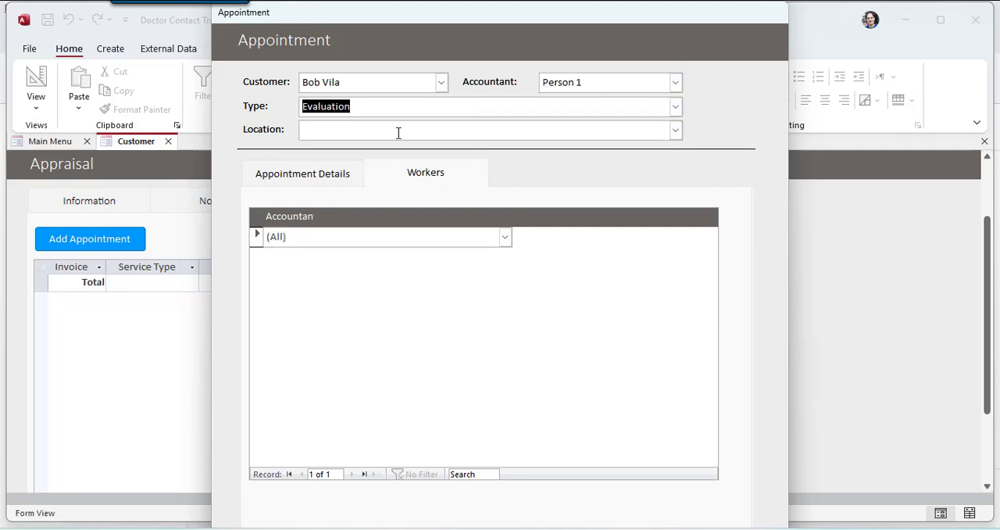
{"action": "left_click", "coordinate": [676, 130]}
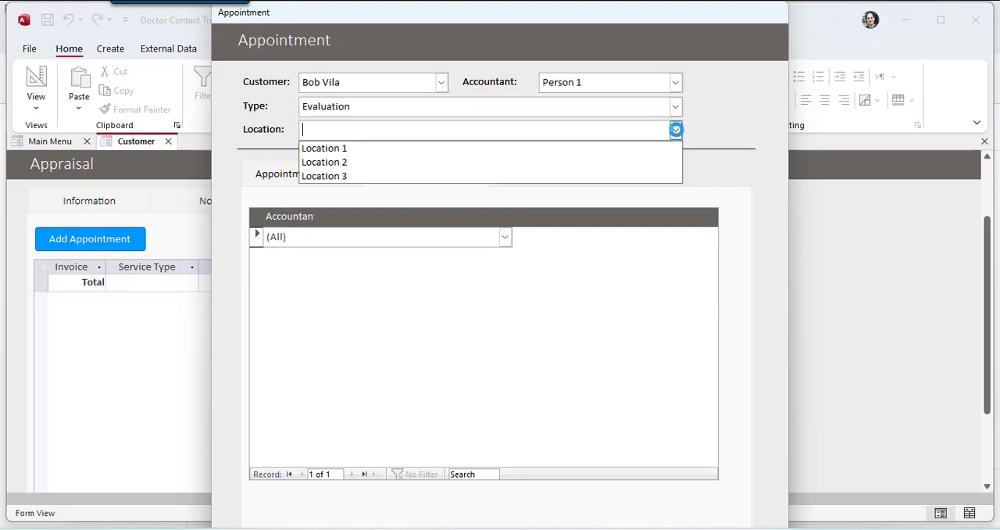
{"action": "left_click", "coordinate": [430, 177]}
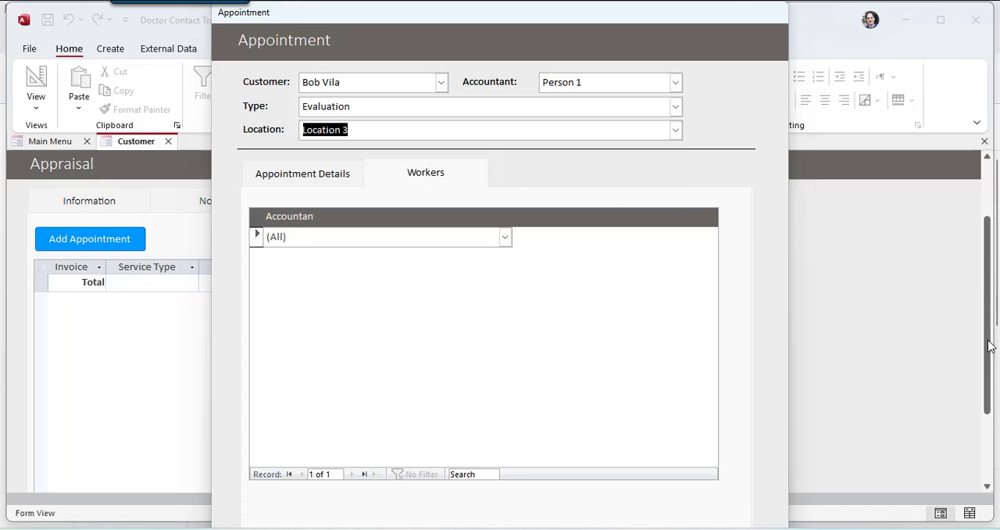
{"action": "left_click_drag", "start_coordinate": [495, 23], "coordinate": [0, 22]}
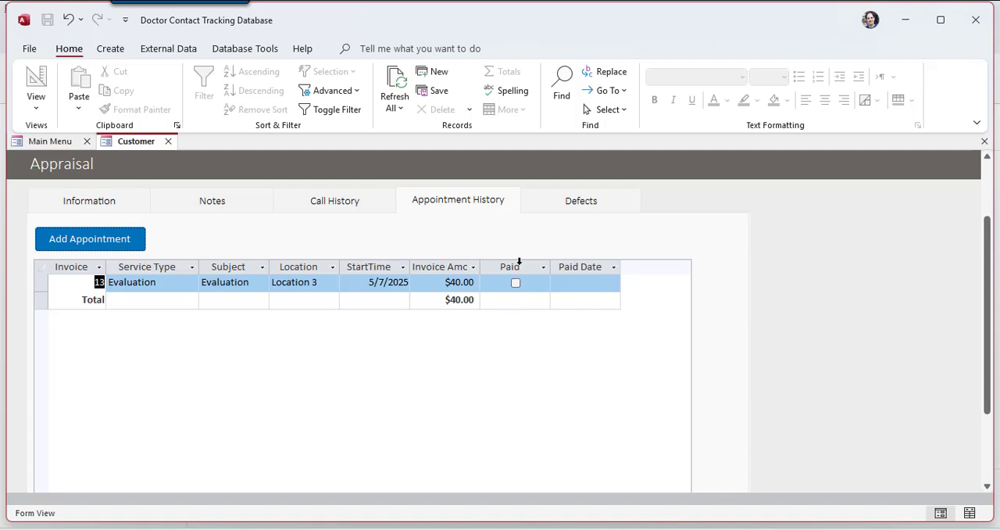
Step: Mark the Rot and Paint defects as present on the appraisal
{"action": "left_click", "coordinate": [586, 203]}
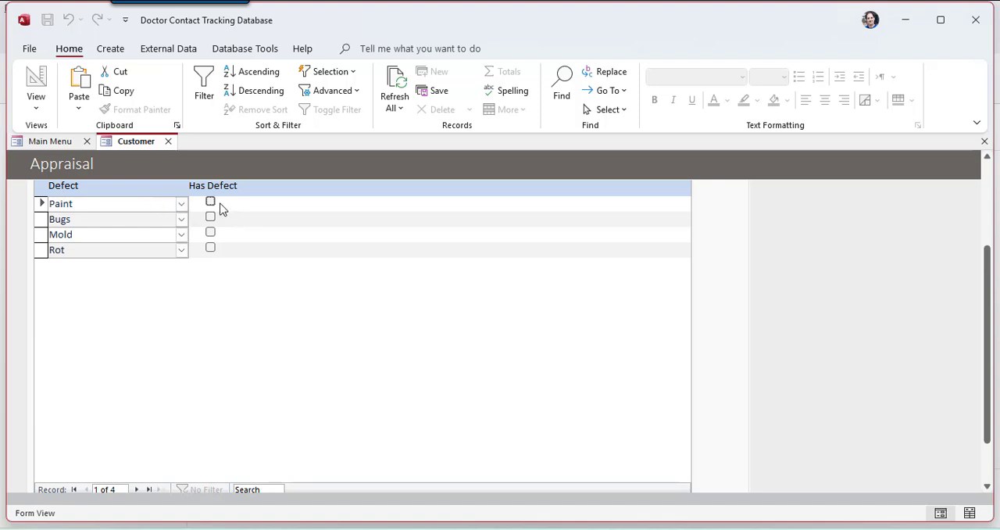
{"action": "left_click", "coordinate": [210, 249]}
{"action": "left_click", "coordinate": [210, 249]}
{"action": "left_click", "coordinate": [211, 202]}
Step: Review the Defect lookup list in list maintenance and return to the main menu
{"action": "left_click", "coordinate": [53, 145]}
{"action": "left_click", "coordinate": [426, 290]}
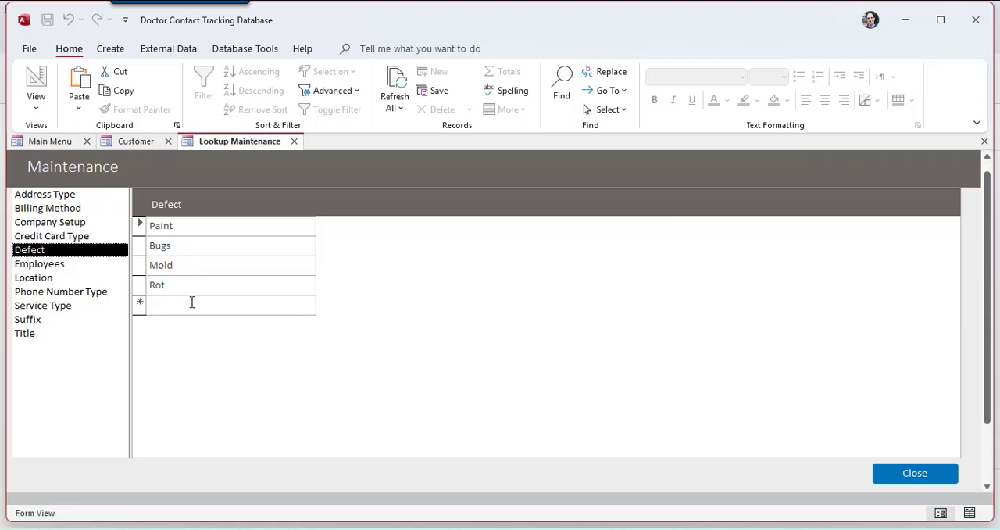
{"action": "left_click", "coordinate": [893, 474]}
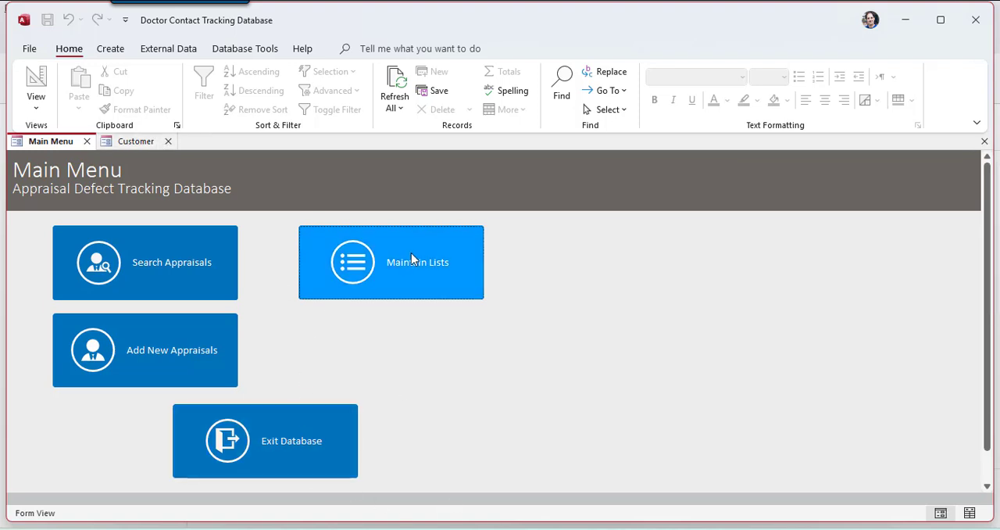
Step: Search the appraisals without criteria, narrow the search by the customer's last name, and close the search form
{"action": "left_click", "coordinate": [181, 264]}
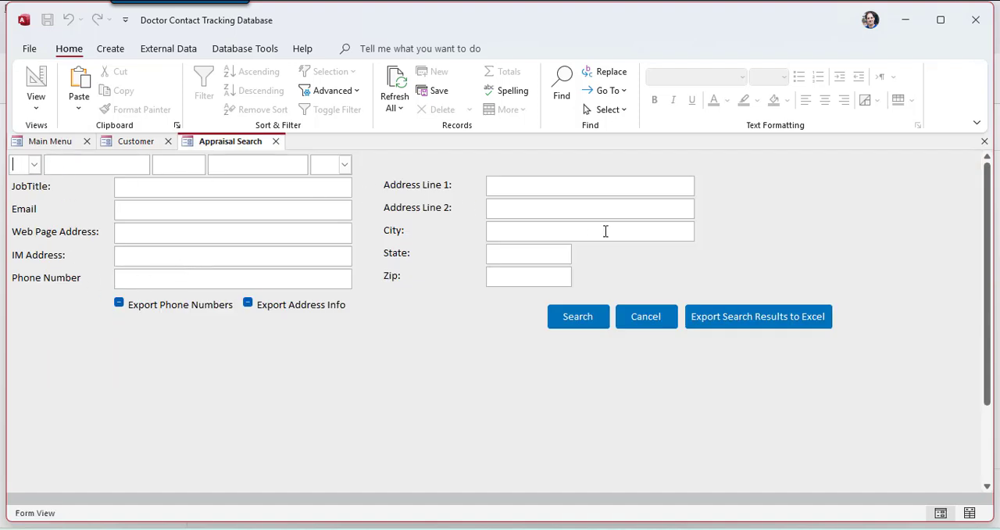
{"action": "left_click", "coordinate": [578, 317]}
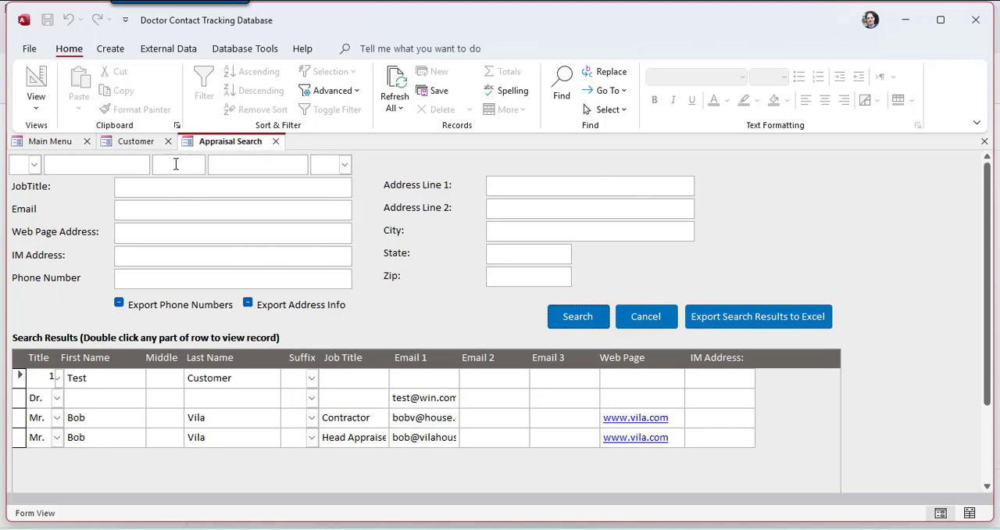
{"action": "left_click", "coordinate": [237, 164]}
{"action": "type", "text": "v"}
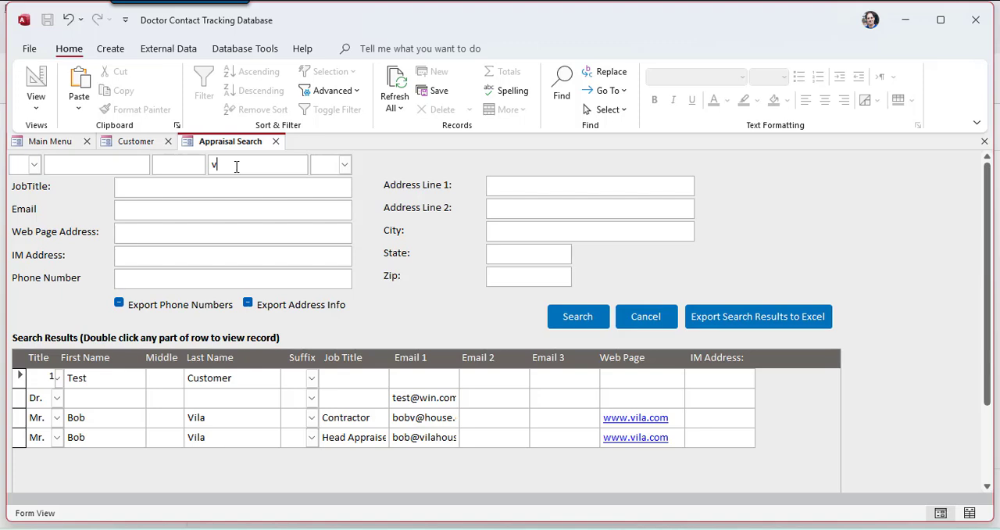
{"action": "type", "text": "ila"}
{"action": "left_click", "coordinate": [571, 319]}
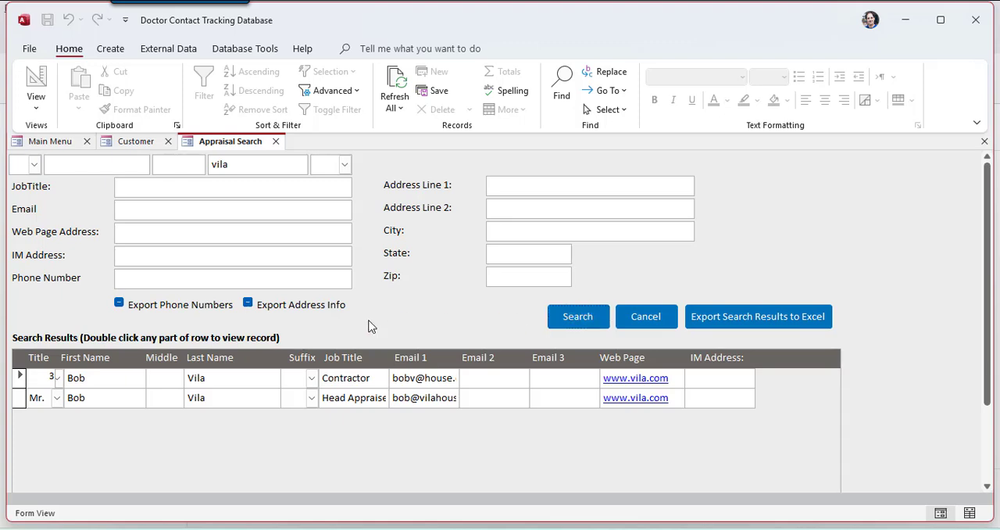
{"action": "left_click", "coordinate": [274, 142]}
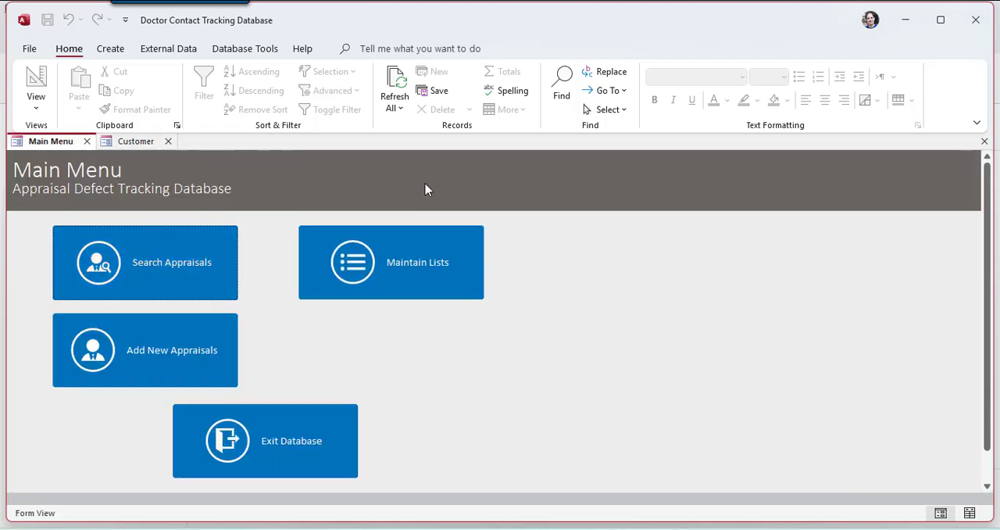